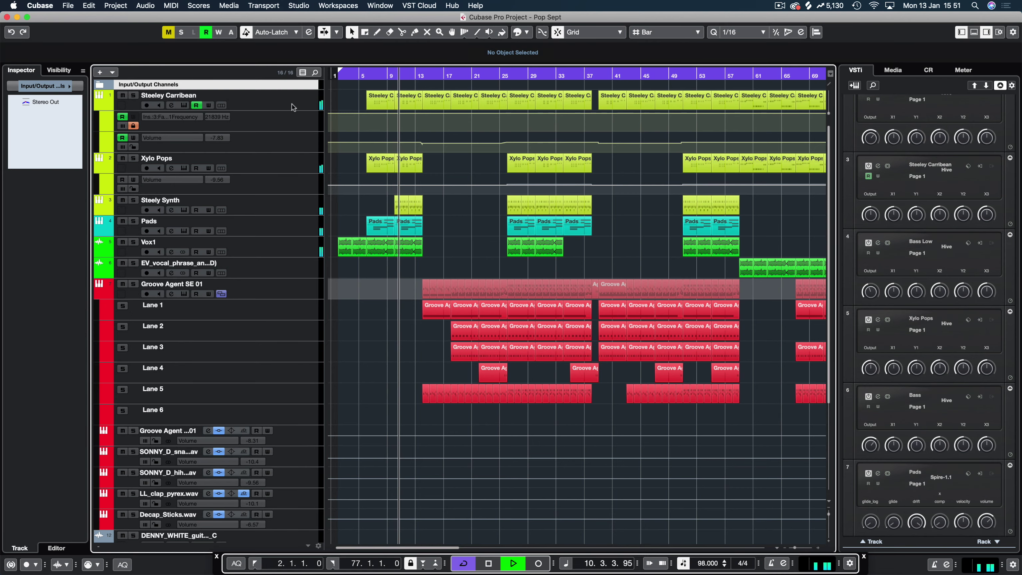
Activate the Raum insert on the Reverb channel in the mixer and bring its plug-in window up over the project.
key("F3")
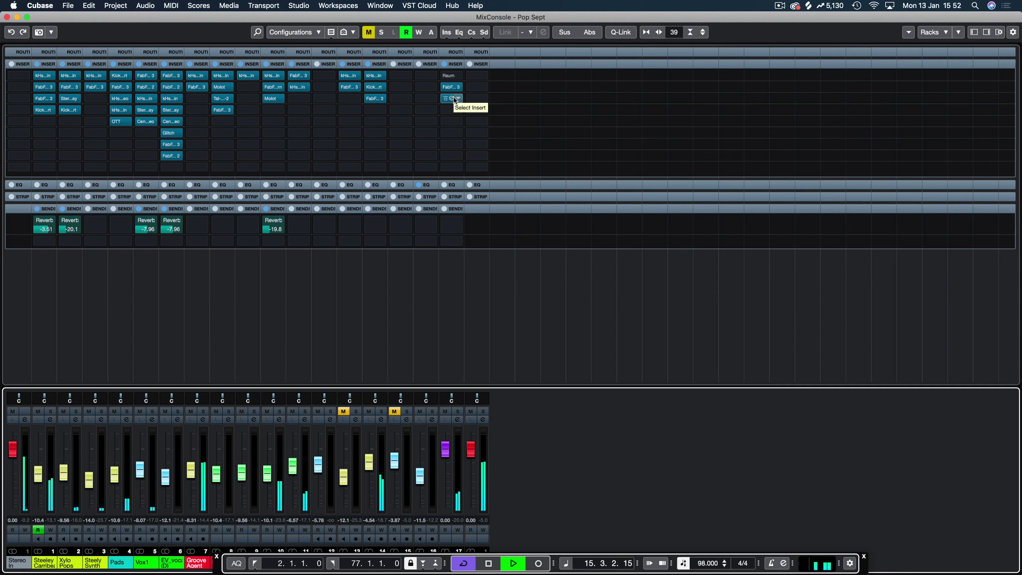
left_click_drag(453, 97, 444, 77)
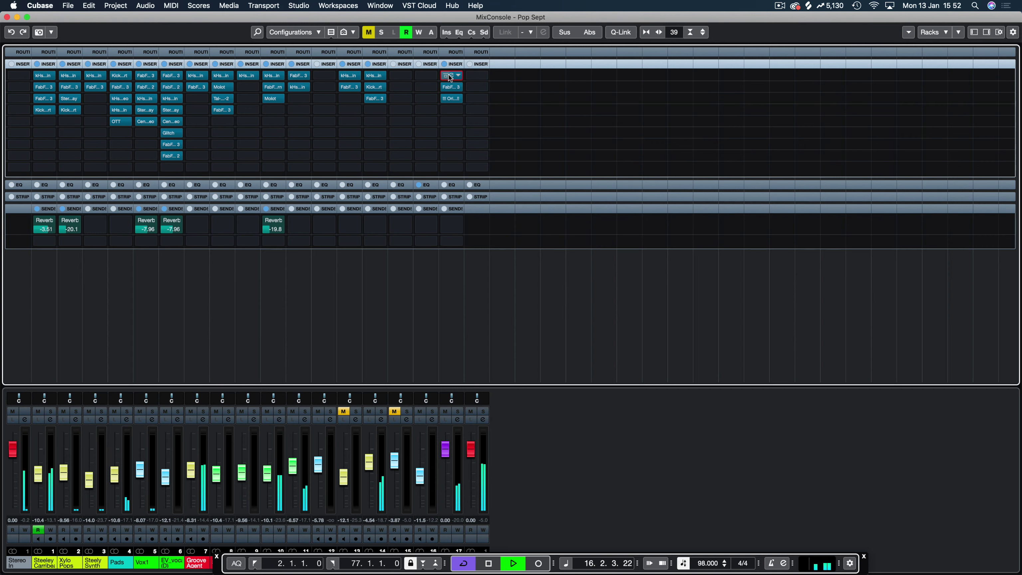
left_click(451, 76)
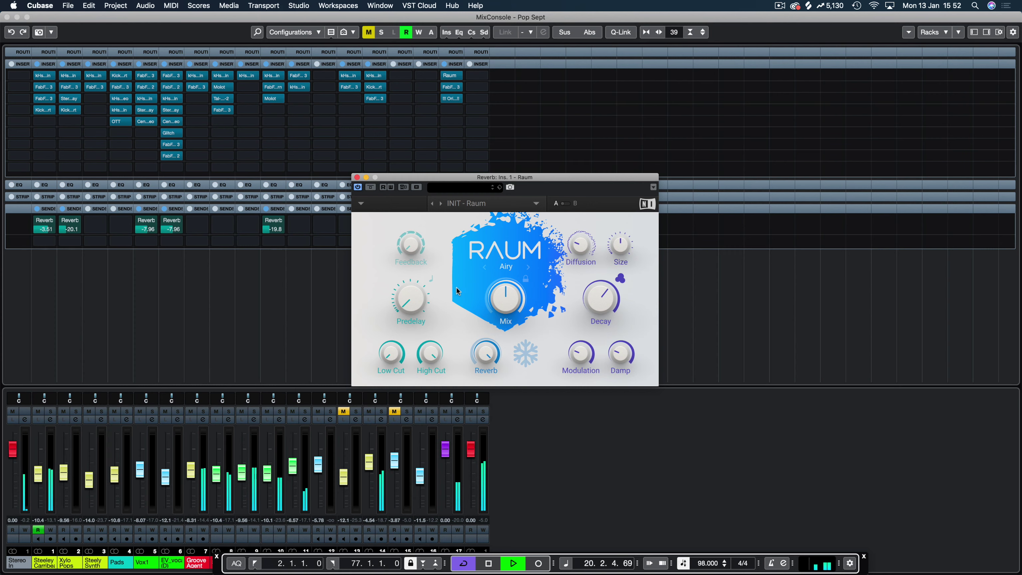
left_click(6, 17)
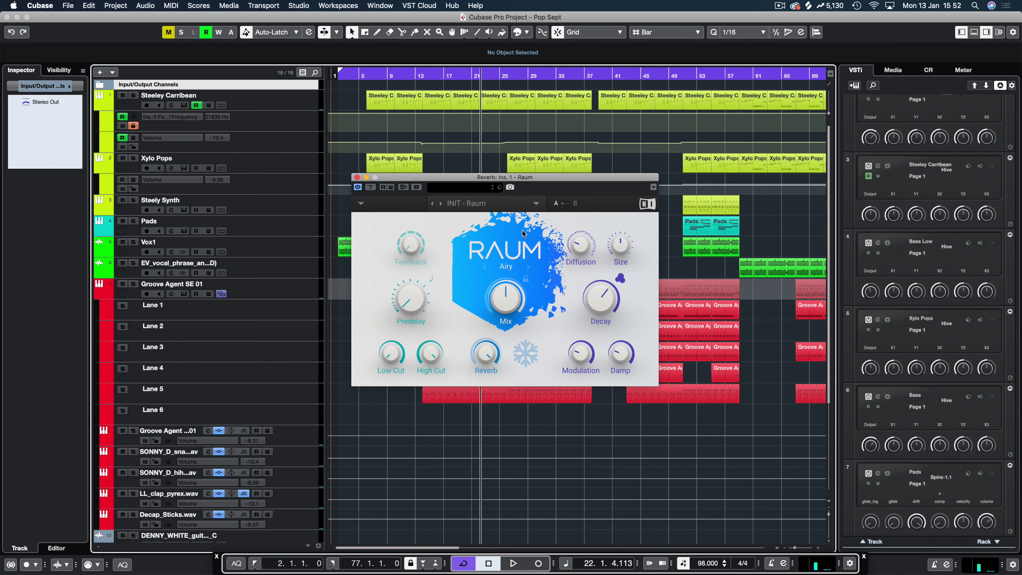
left_click_drag(521, 179, 517, 201)
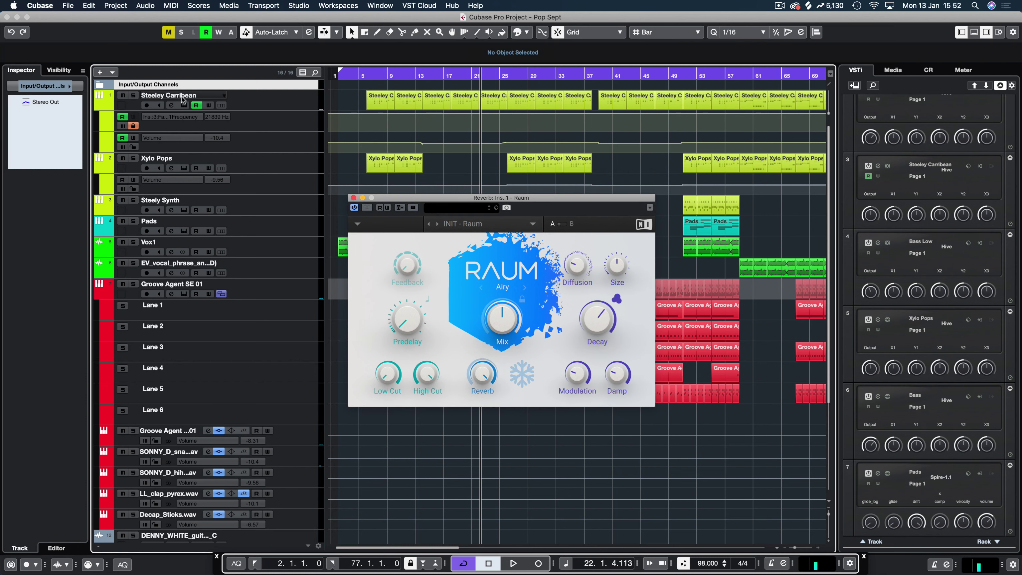
Solo the Steeley Carribean track and play it looped over its event from bar 26 to bar 30.
left_click(133, 95)
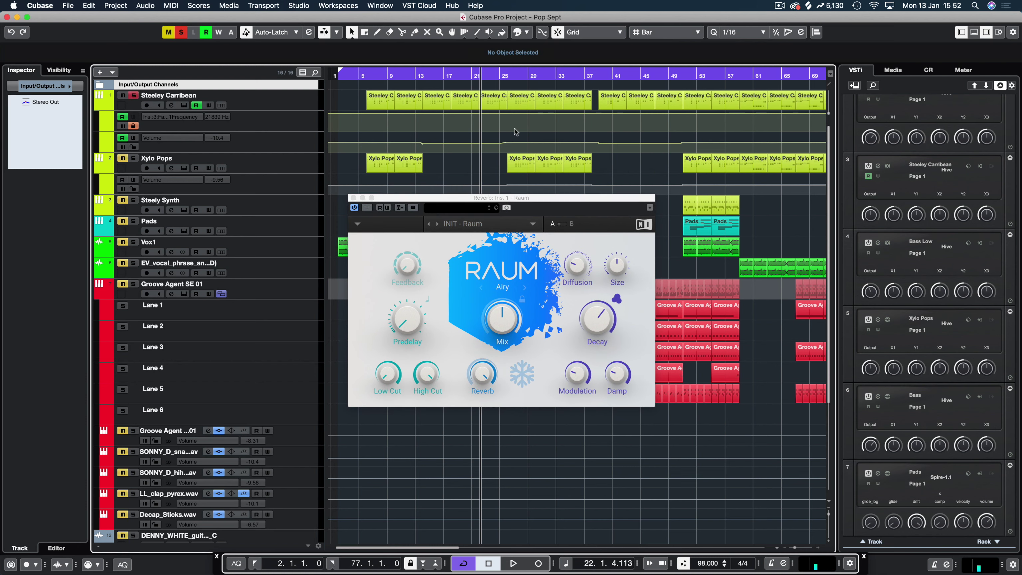
left_click(499, 105)
key("p")
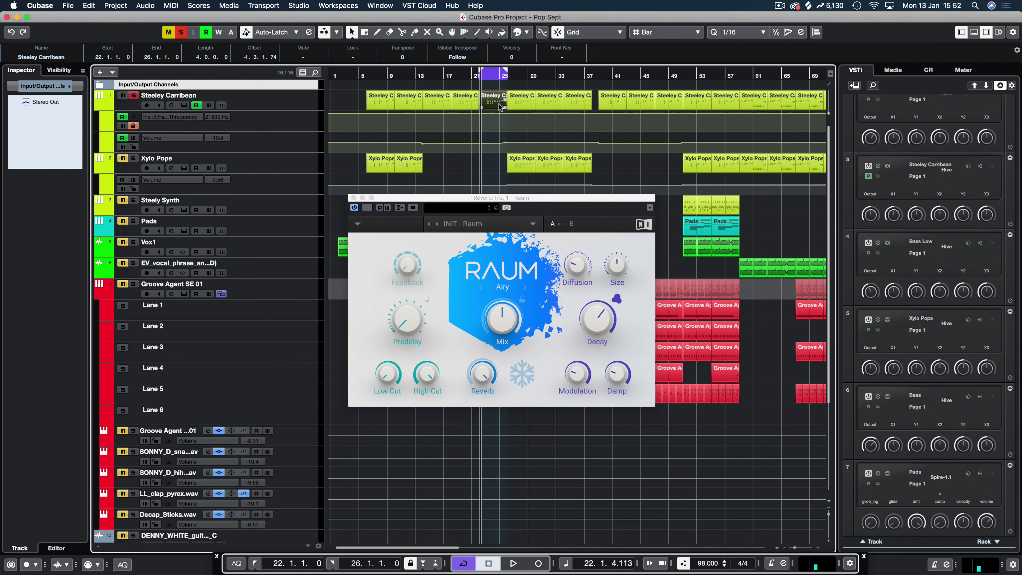
left_click(526, 105)
key("p")
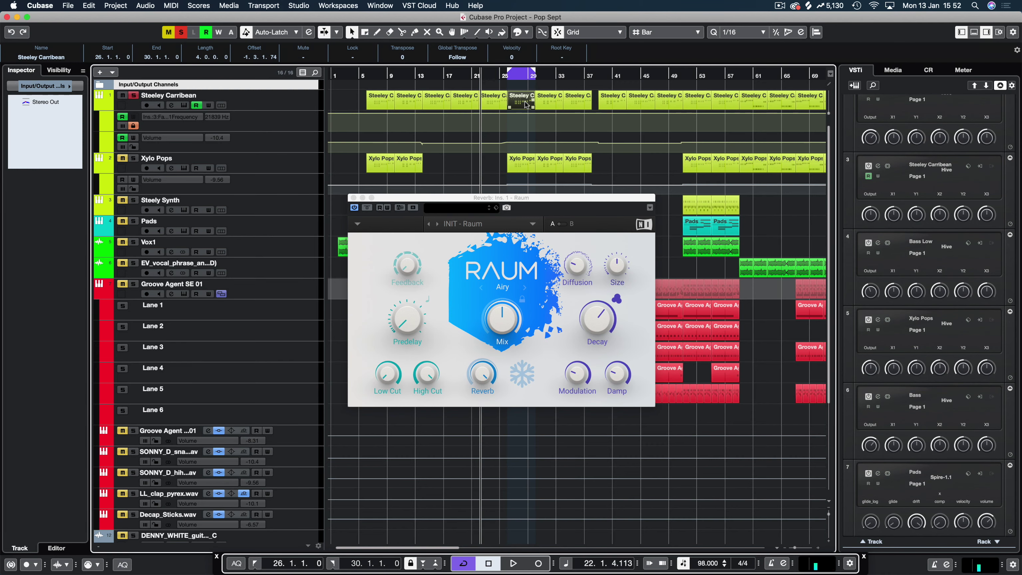
key("space")
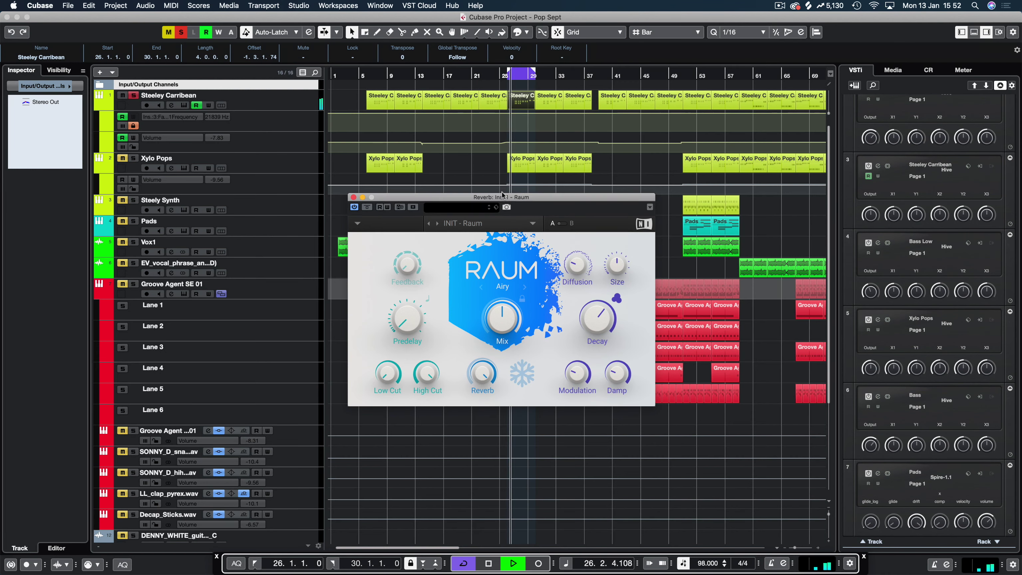
left_click_drag(367, 197, 356, 124)
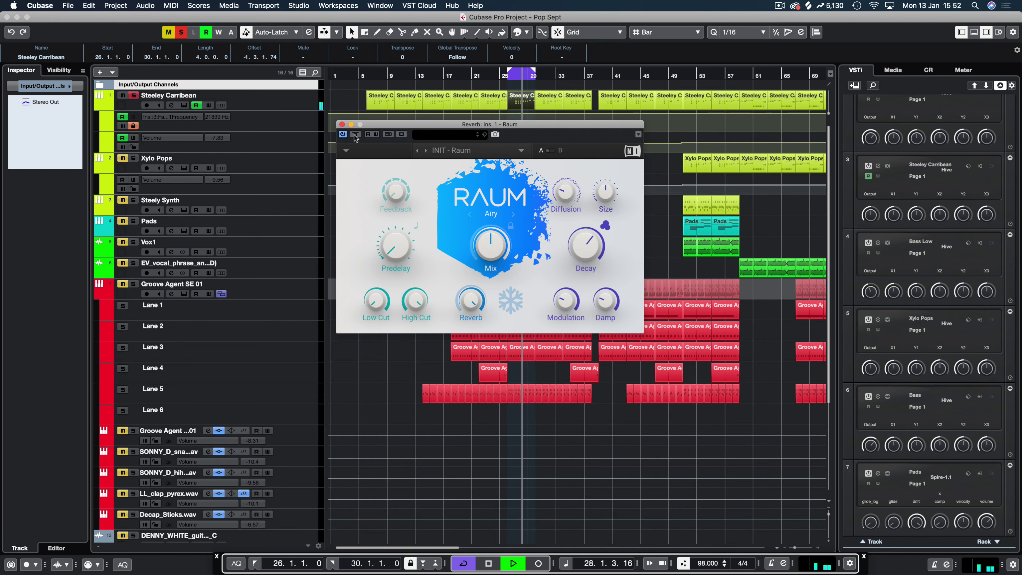
Solo the Xylo Pops, Vox1, EV_vocal phrase and number 10 channels in the mixer alongside Steeley Carribean.
key("F3")
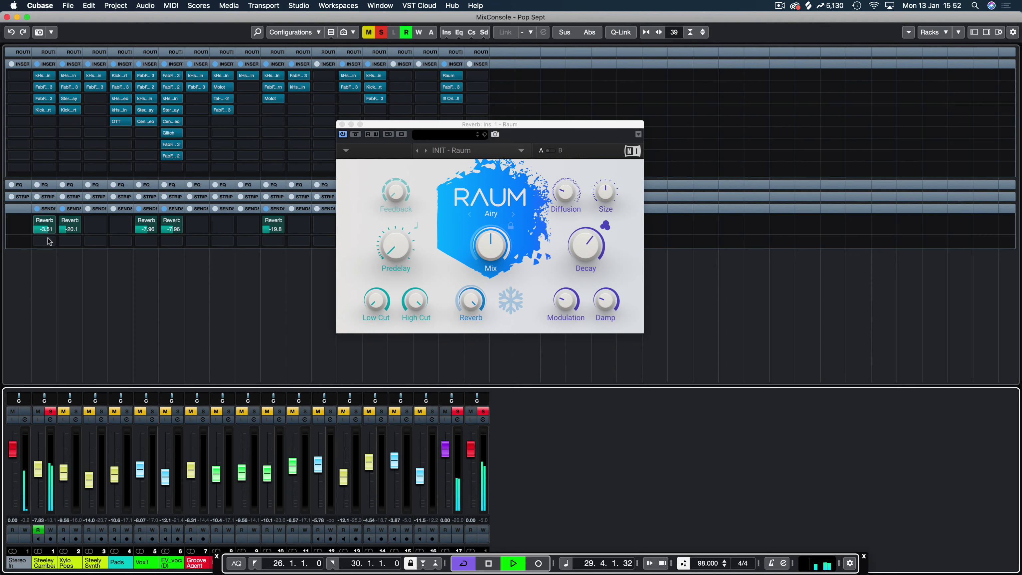
left_click(76, 410)
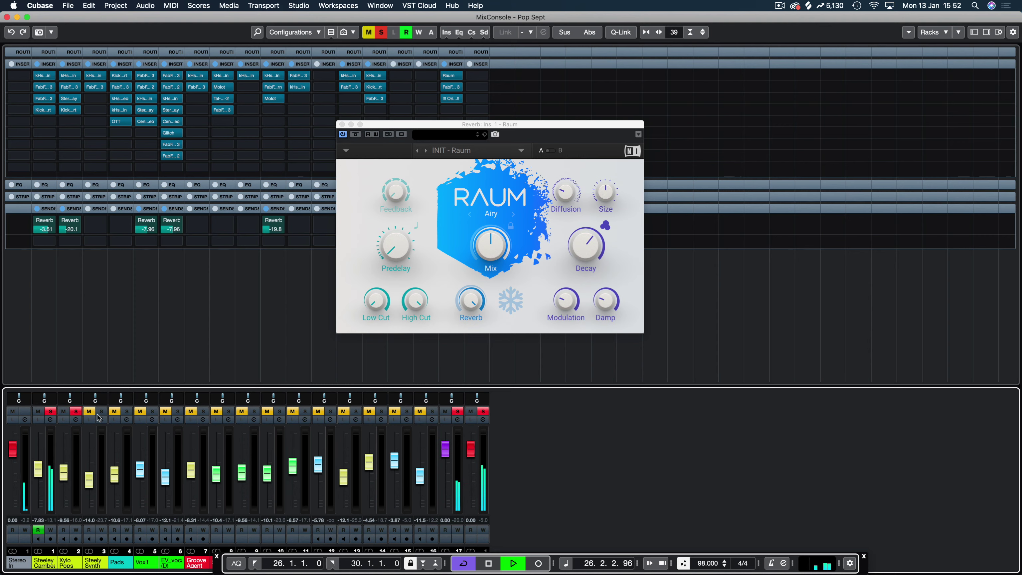
left_click(152, 411)
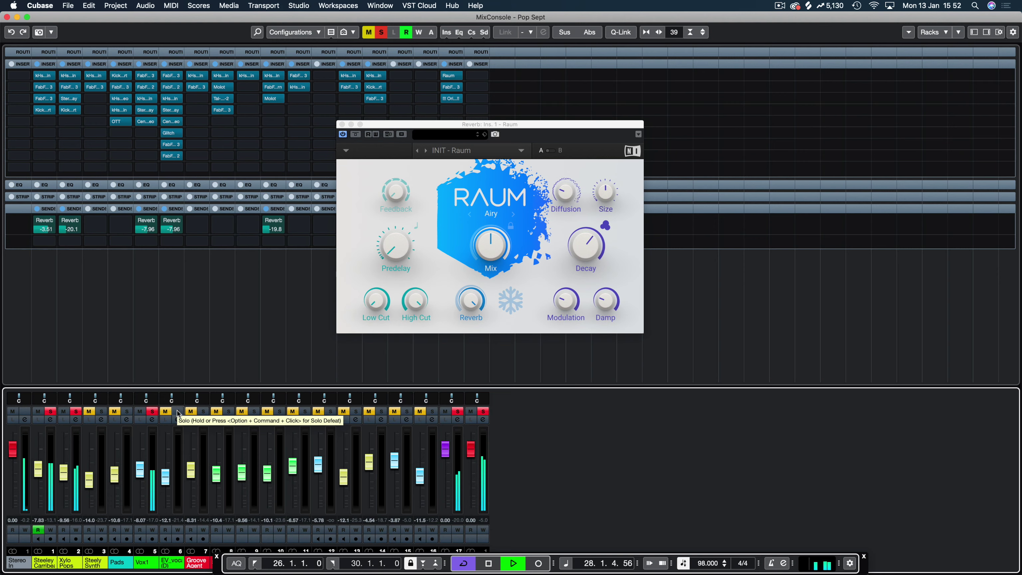
left_click(177, 411)
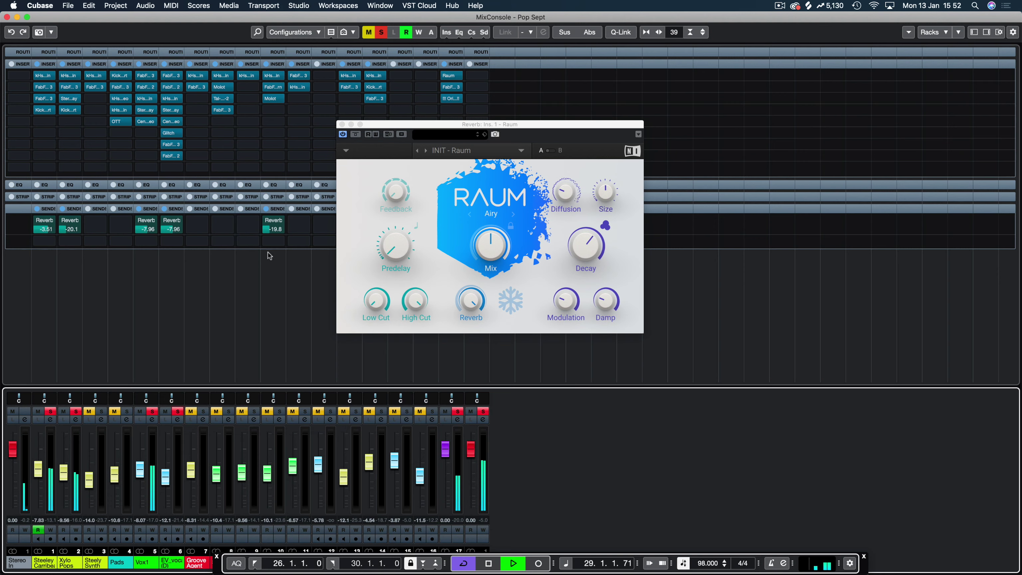
left_click(279, 411)
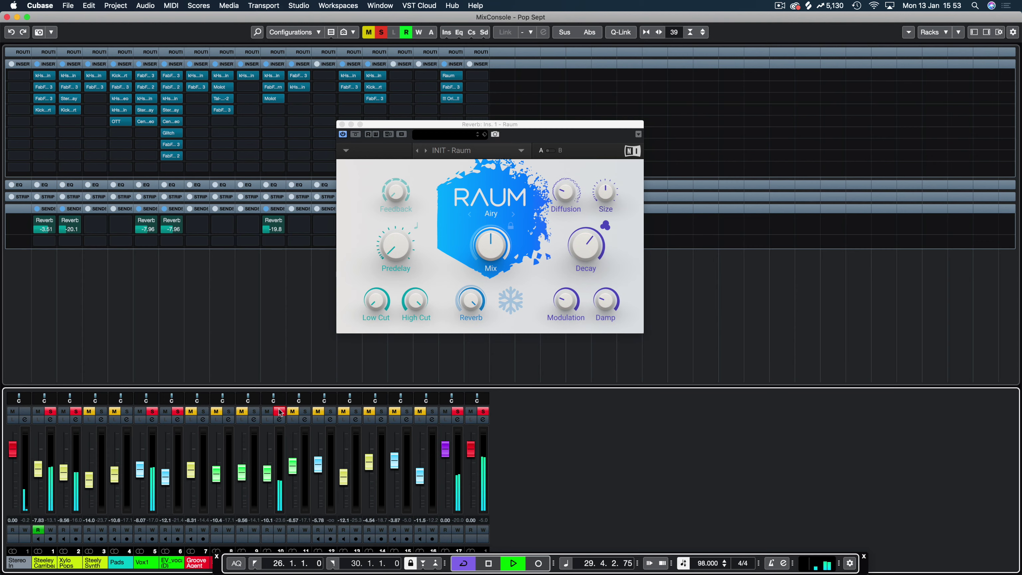
left_click_drag(379, 124, 556, 121)
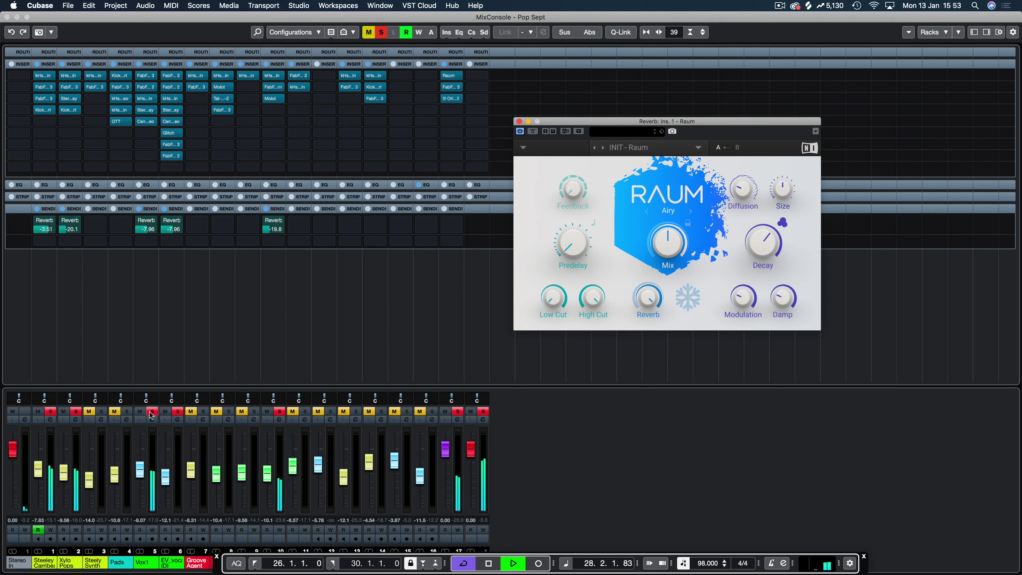
Stop playback and load the Pleasant Club preset from Raum's Medium factory presets.
left_click_drag(632, 132, 449, 184)
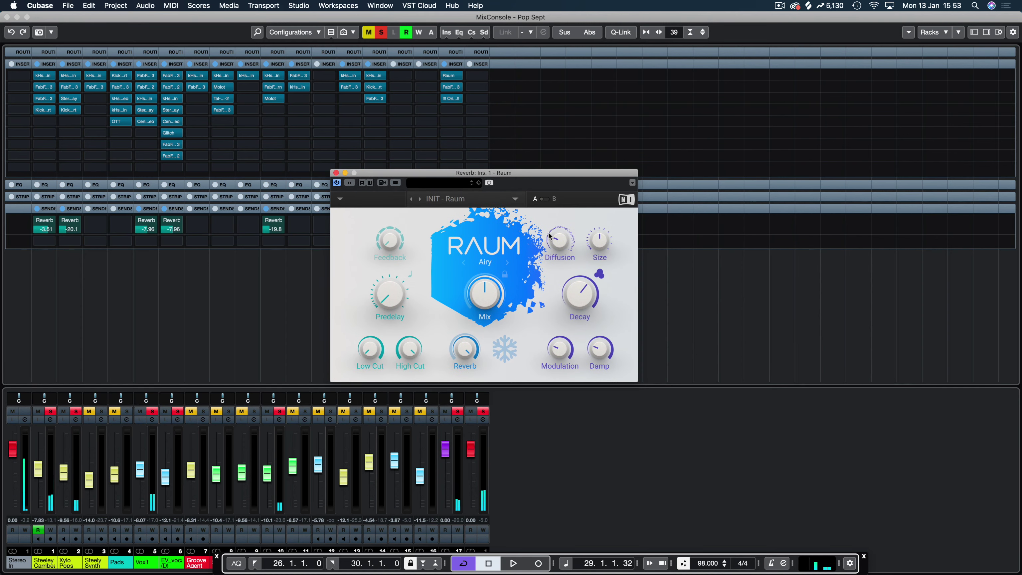
left_click(512, 200)
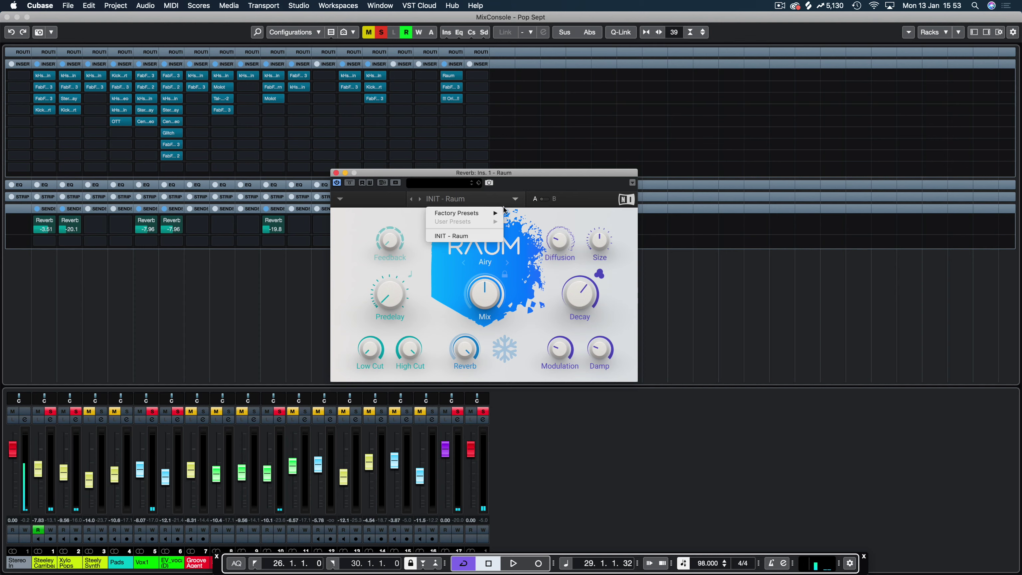
mouse_move(475, 217)
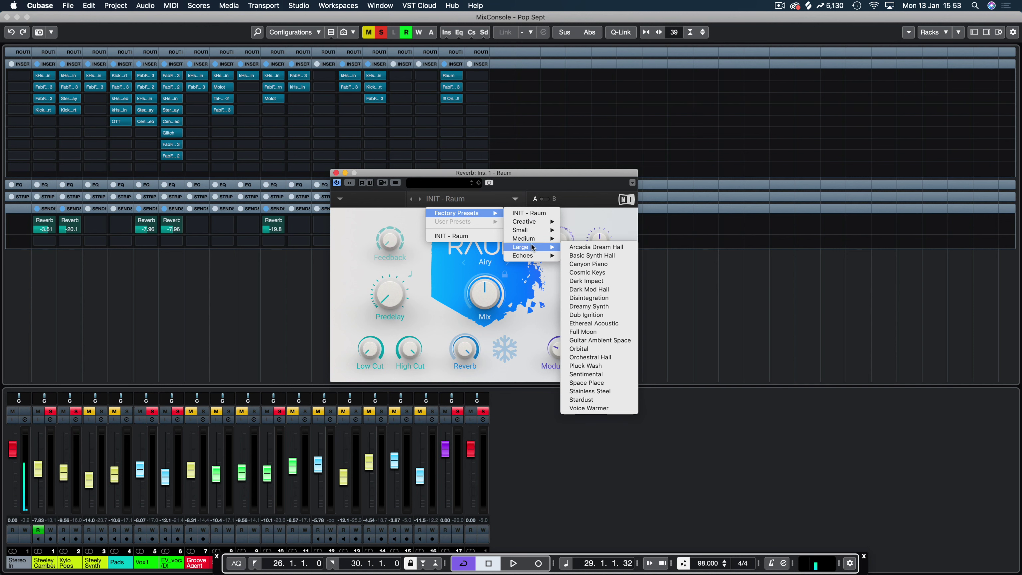
mouse_move(536, 242)
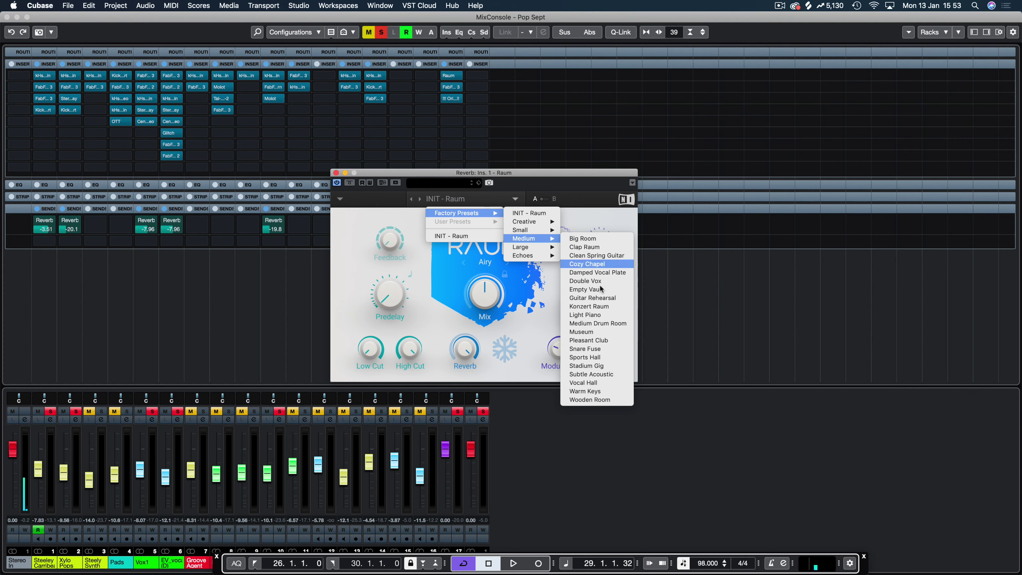
left_click(588, 341)
Audition the soloed channels through the Pleasant Club reverb, toggling Raum's bypass on and off between plays.
key("space")
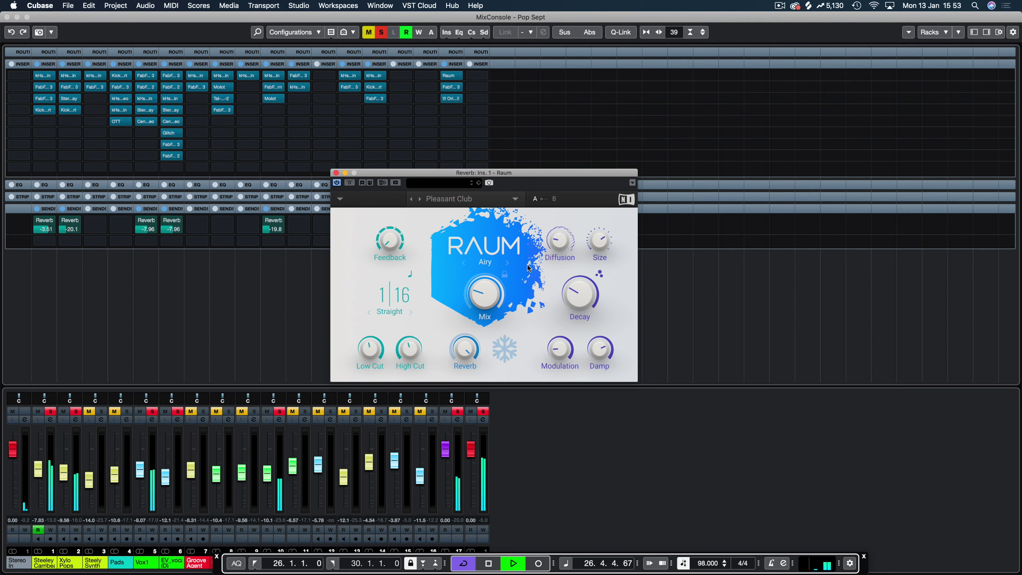
key("space")
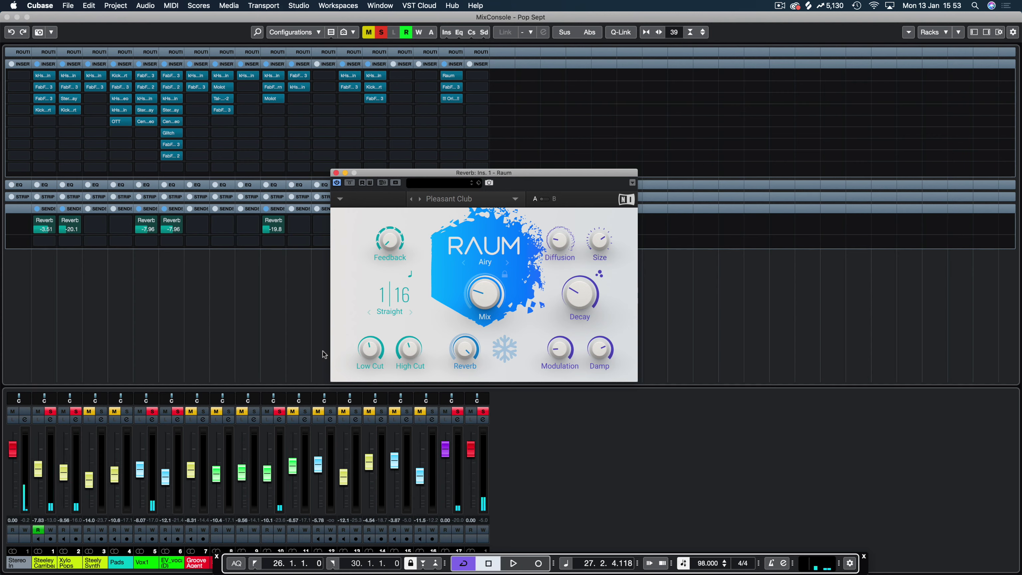
left_click(349, 183)
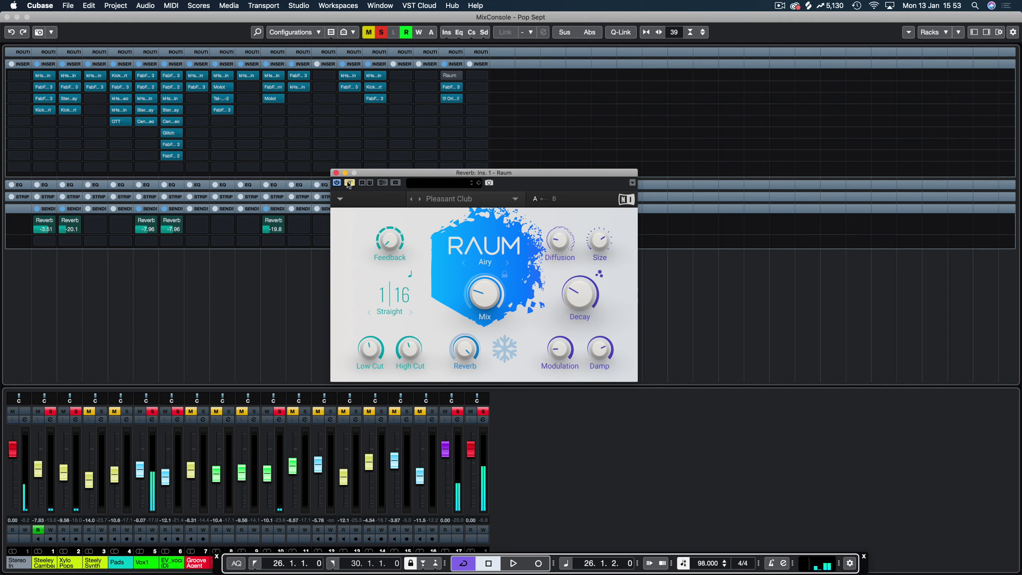
left_click(350, 184)
key("space")
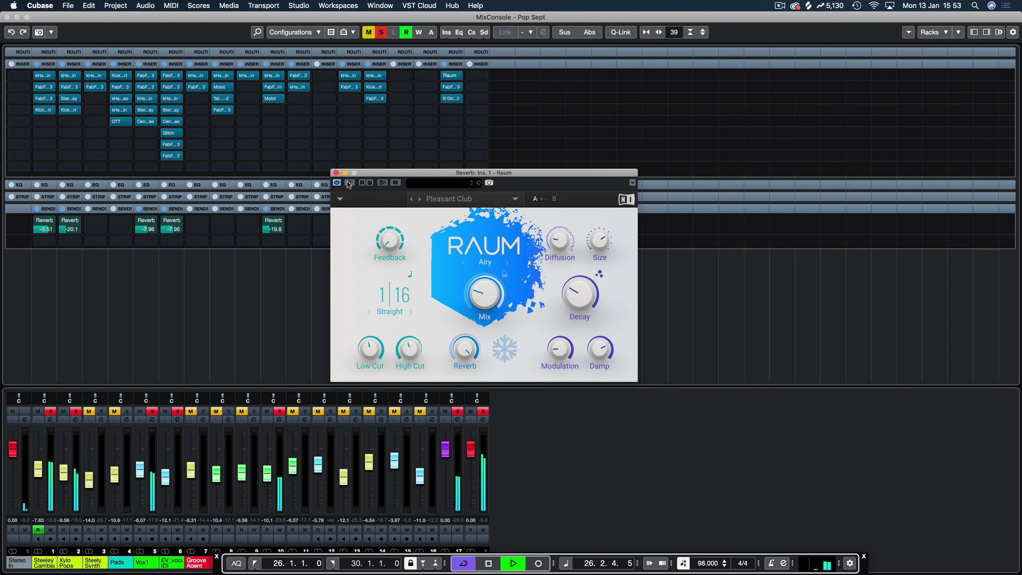
key("space")
Clear the solos on the other channels and play Steeley Carribean alone with its reverb.
left_click(76, 410)
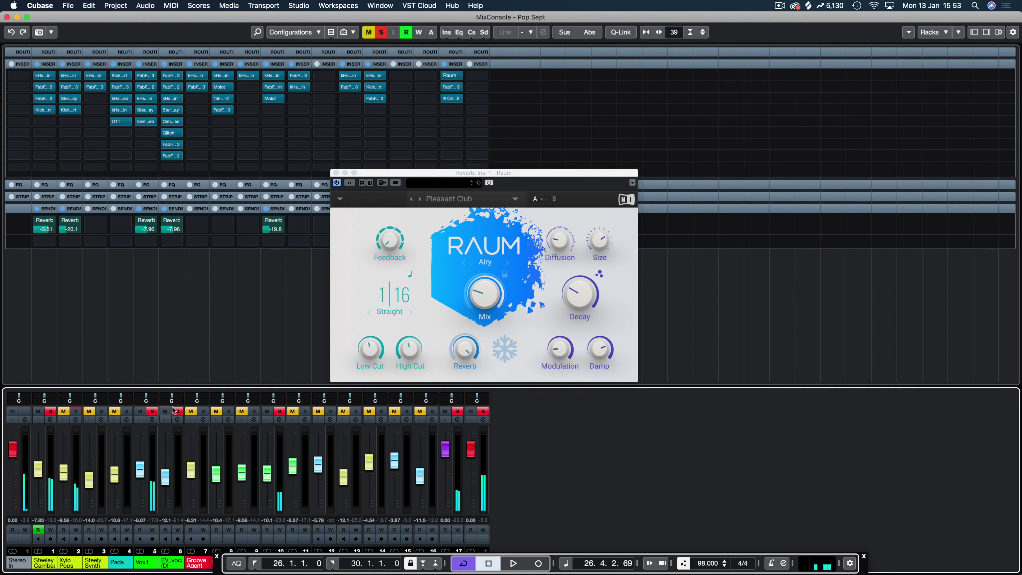
left_click(50, 411, "super")
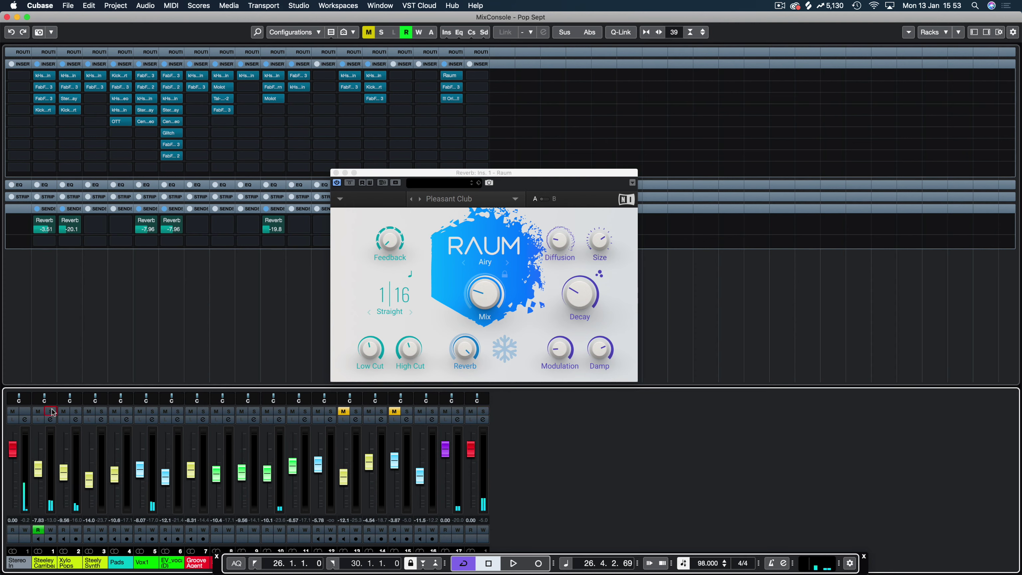
key("space")
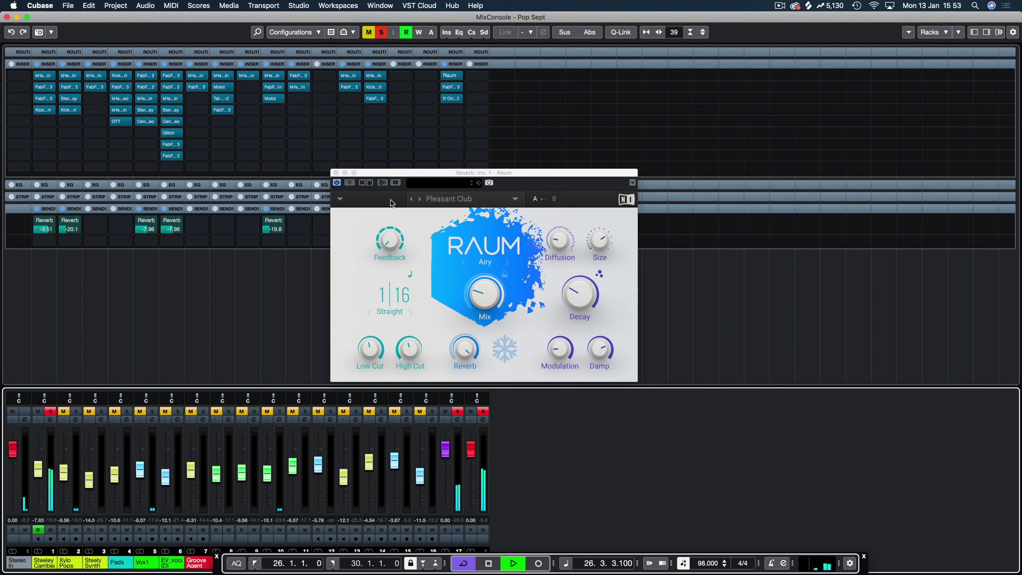
Try raising Raum's Mix to about 66 % on the soloed channel and lowering it again.
left_click_drag(485, 295, 484, 277)
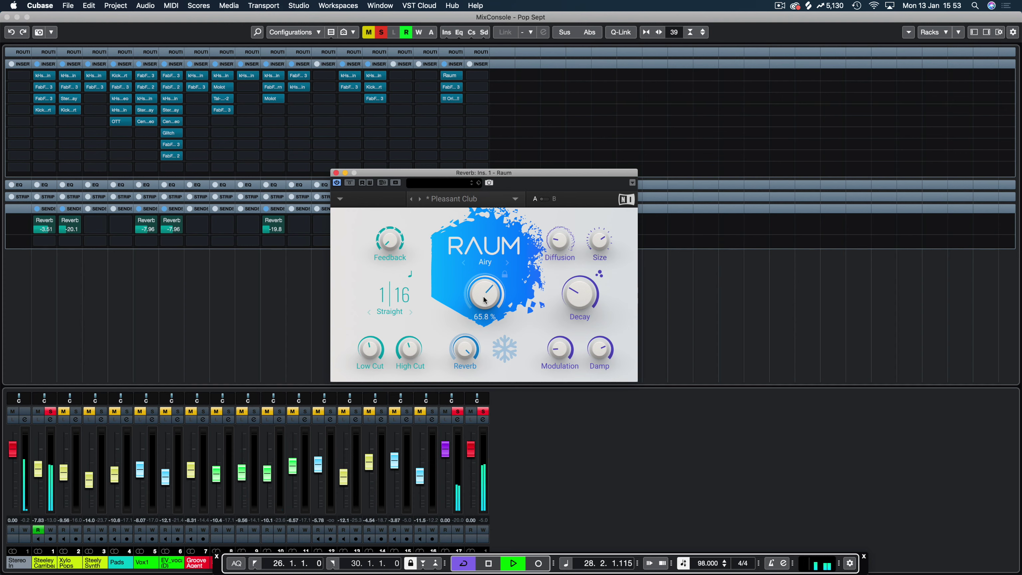
mouse_move(484, 293)
left_click_drag(484, 296, 484, 309)
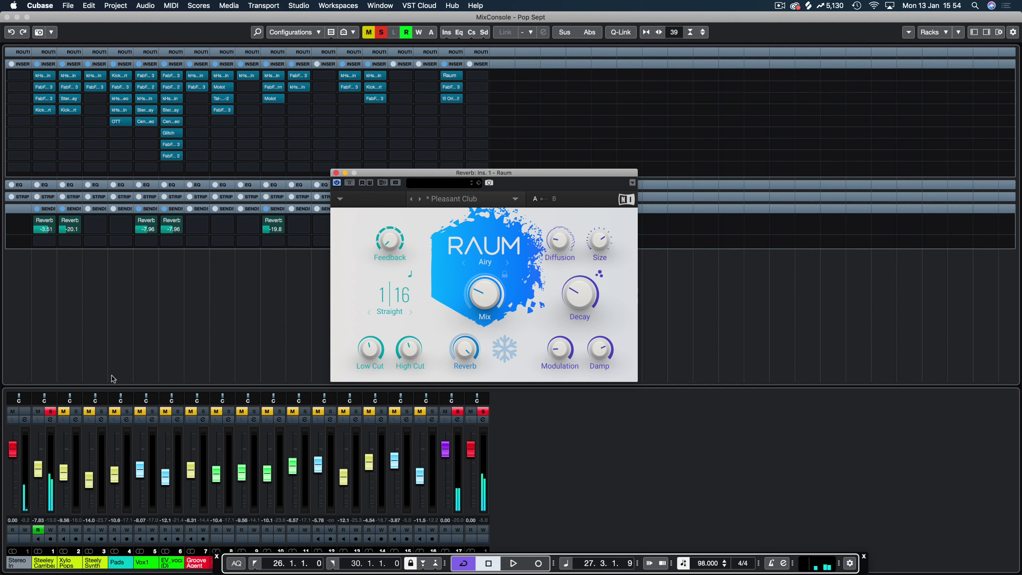
Unsolo Steeley Carribean and compare the full mix with Raum bypassed and active.
left_click(51, 411)
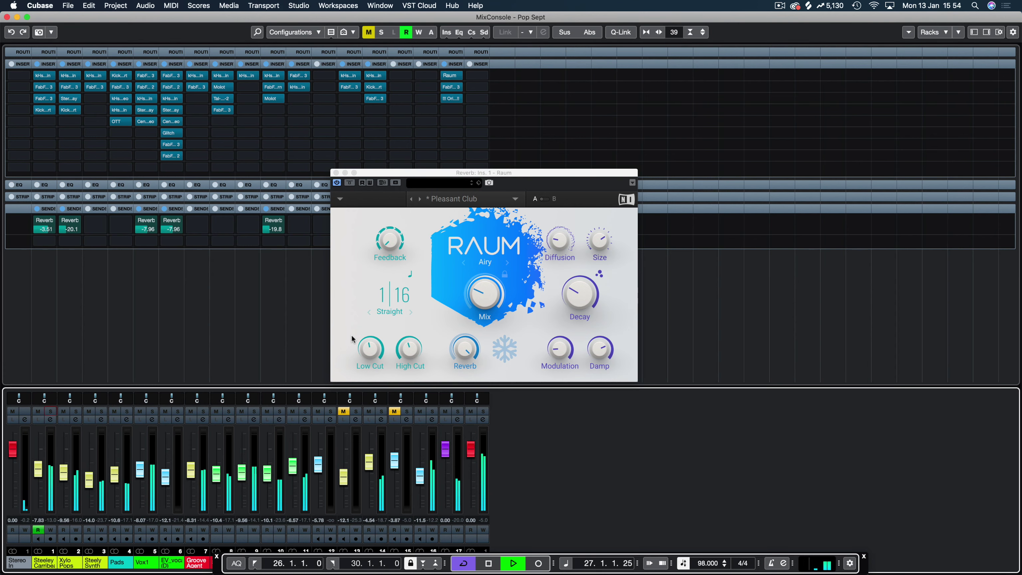
left_click(349, 184)
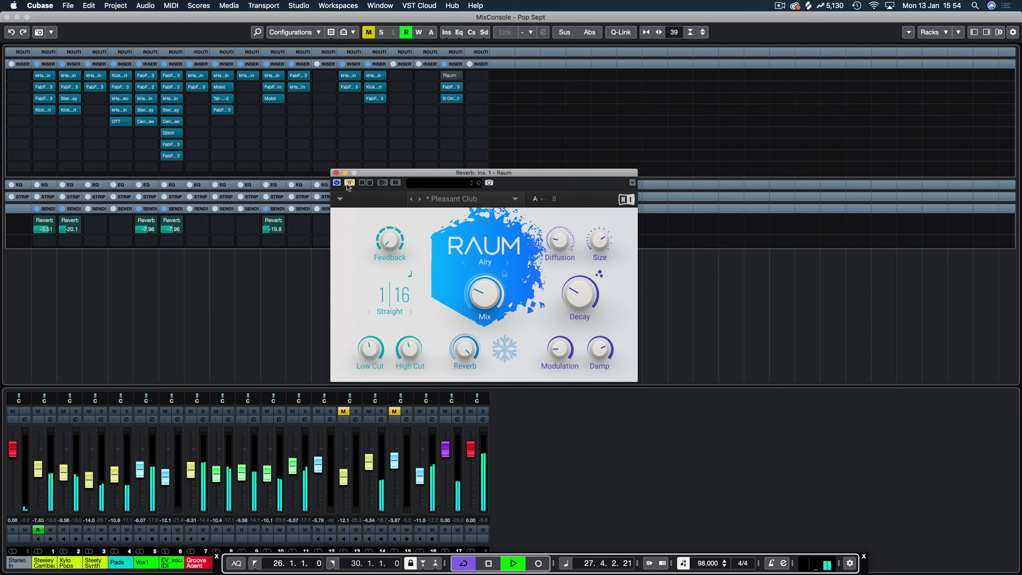
left_click(349, 183)
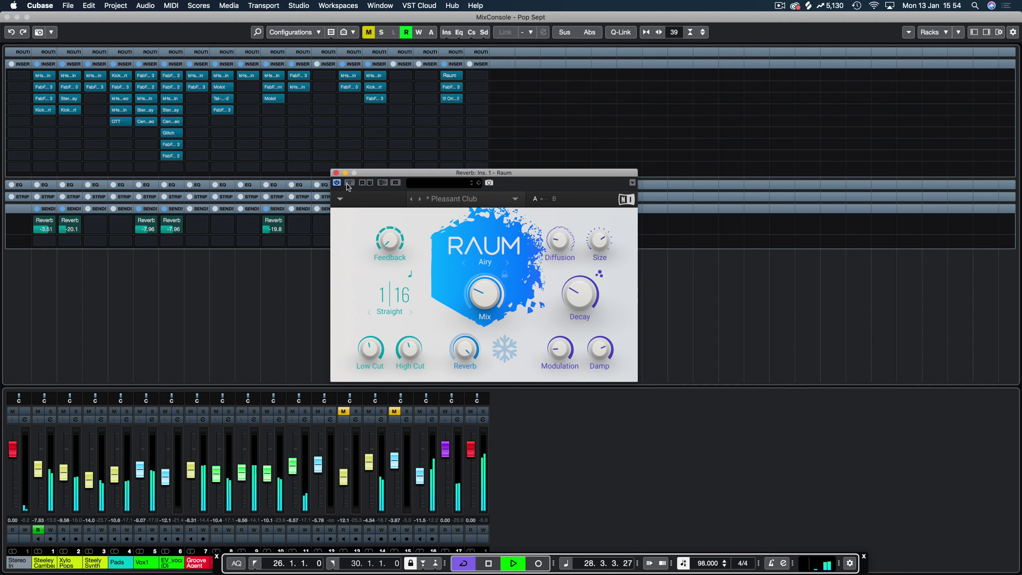
Raise Raum's Mix to about 49 % while the full mix plays, and stop playback.
mouse_move(490, 314)
left_mouse_down()
mouse_move(492, 282)
mouse_move(494, 300)
left_mouse_up()
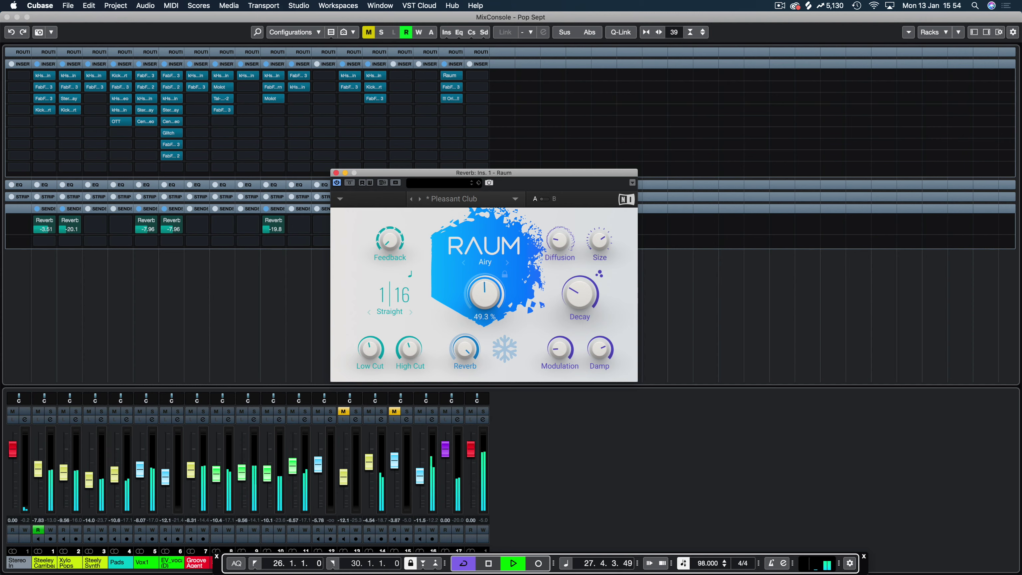
key("space")
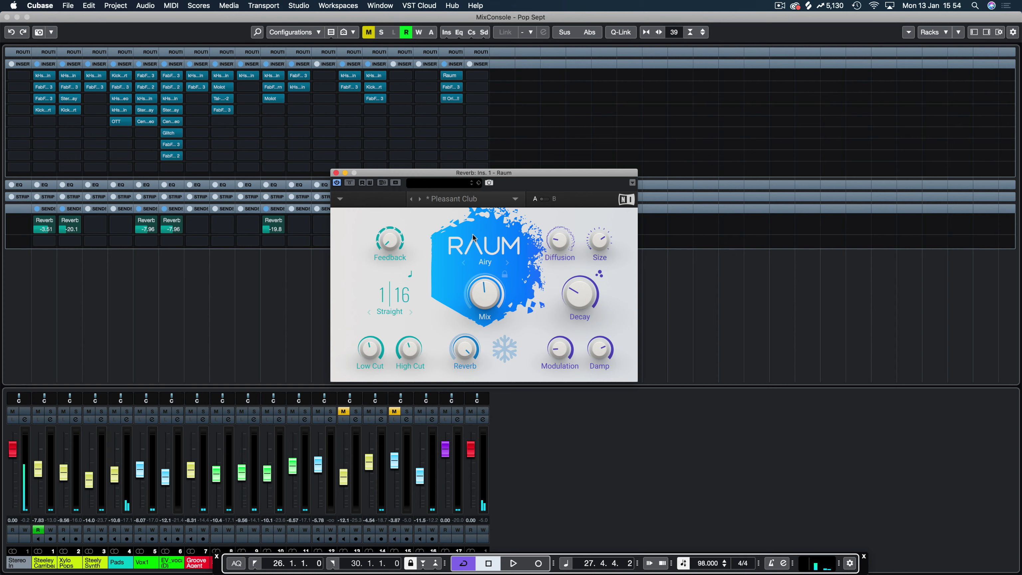
Load the Wooden Room preset in Raum and raise its Mix while the full mix plays.
left_click(511, 202)
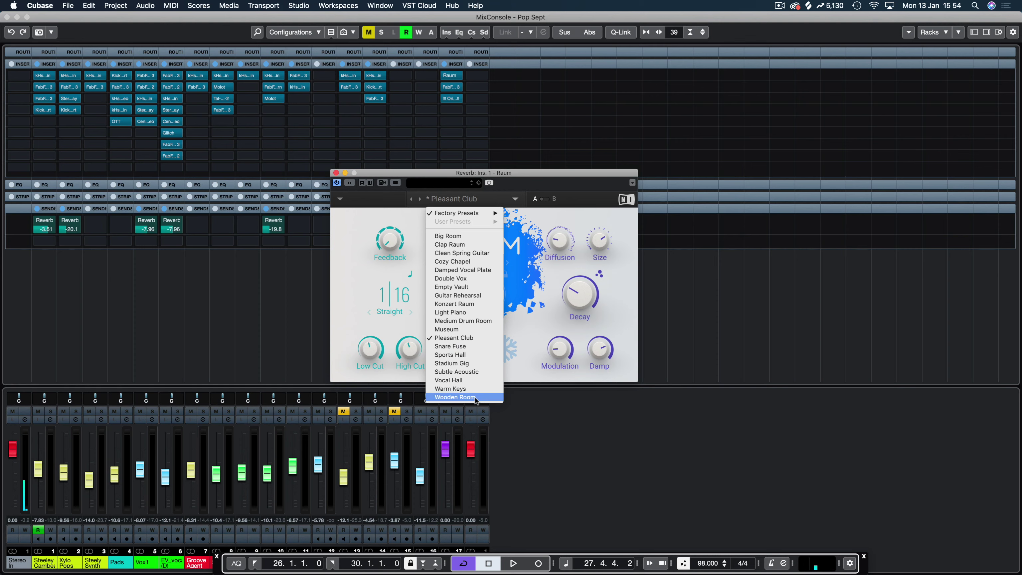
left_click(453, 398)
key("space")
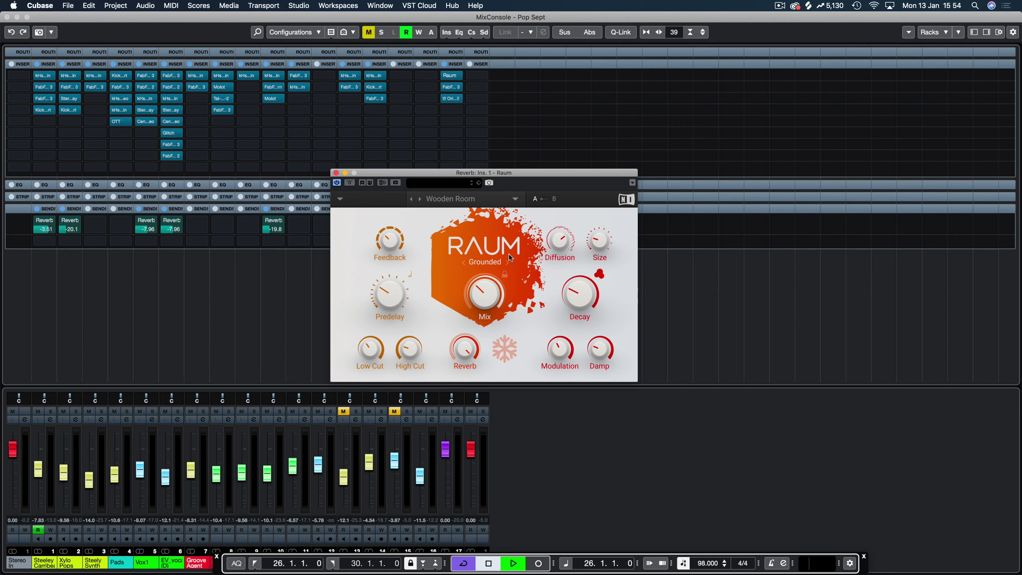
mouse_move(498, 302)
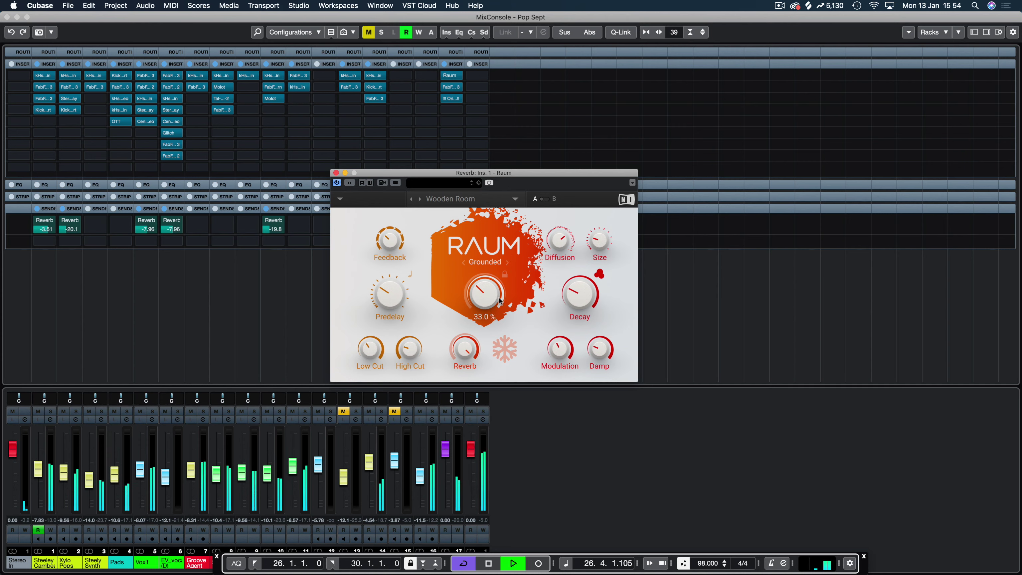
left_click_drag(498, 303, 490, 300)
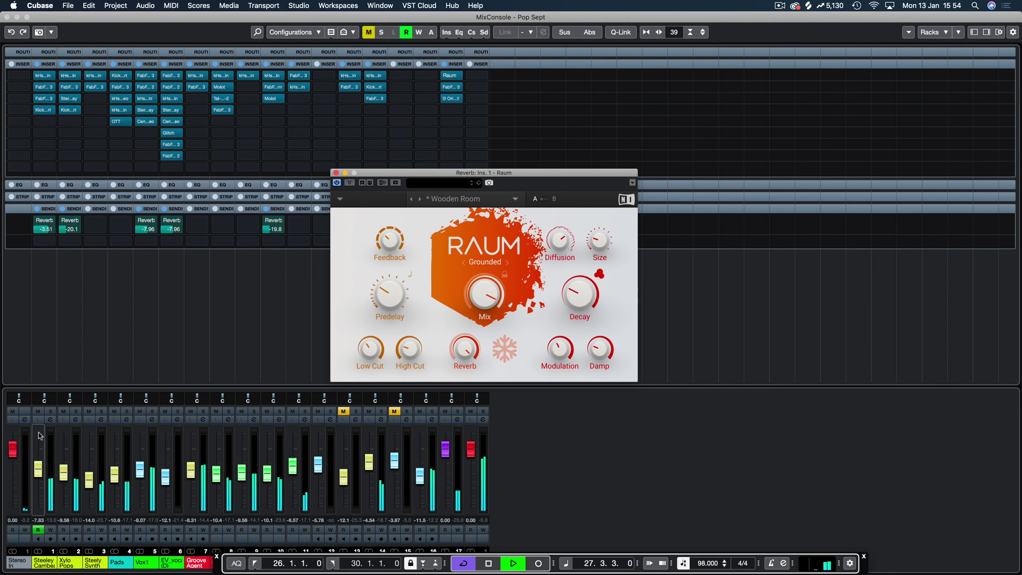
Solo Steeley Carribean, lower Raum's Mix again on the soloed channel, and stop playback.
key("s")
left_click_drag(484, 291, 466, 335)
key("space")
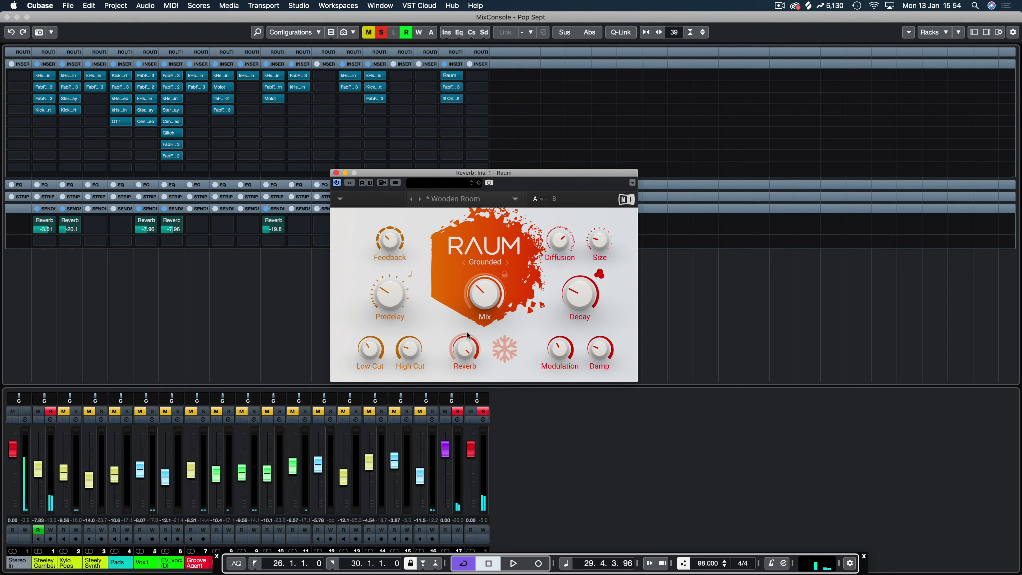
Play the soloed channel and set Raum's High Cut to about 15.7 kHz and Mix to about 59 %.
mouse_move(598, 360)
mouse_move(402, 360)
key("space")
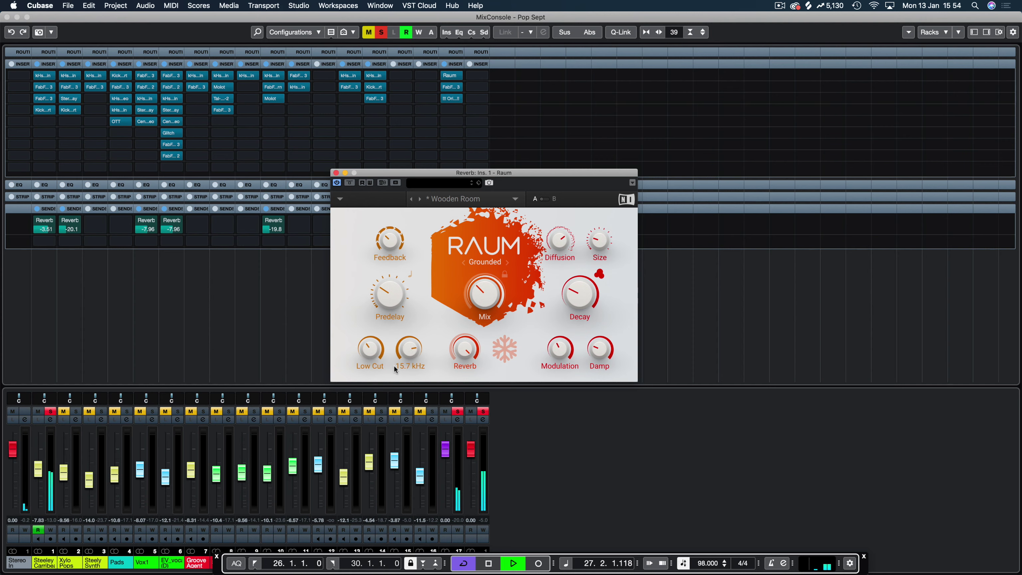
mouse_move(489, 301)
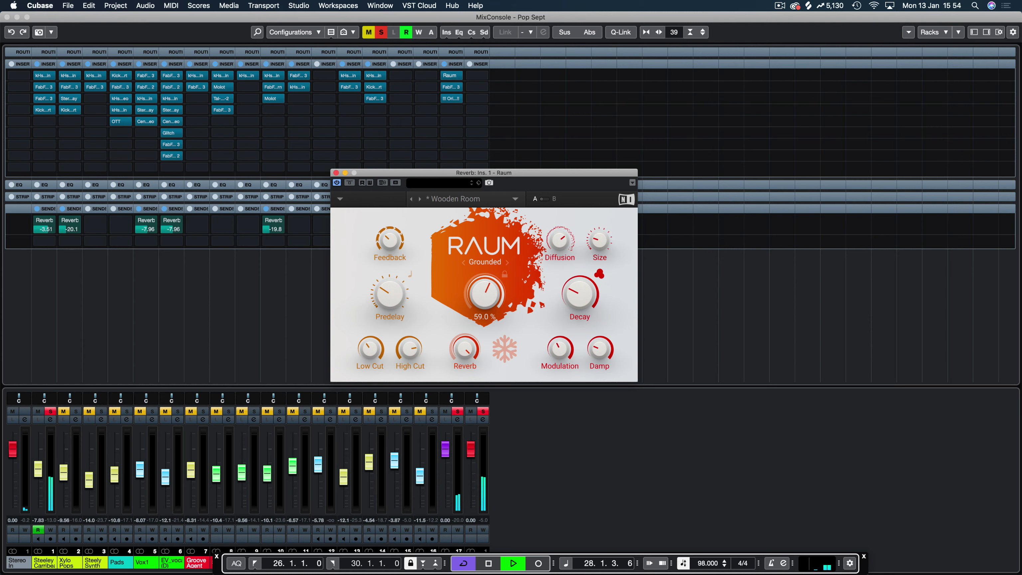
Raise Raum's Size to about 33.5 % and increase its Decay while the soloed channel plays.
mouse_move(599, 241)
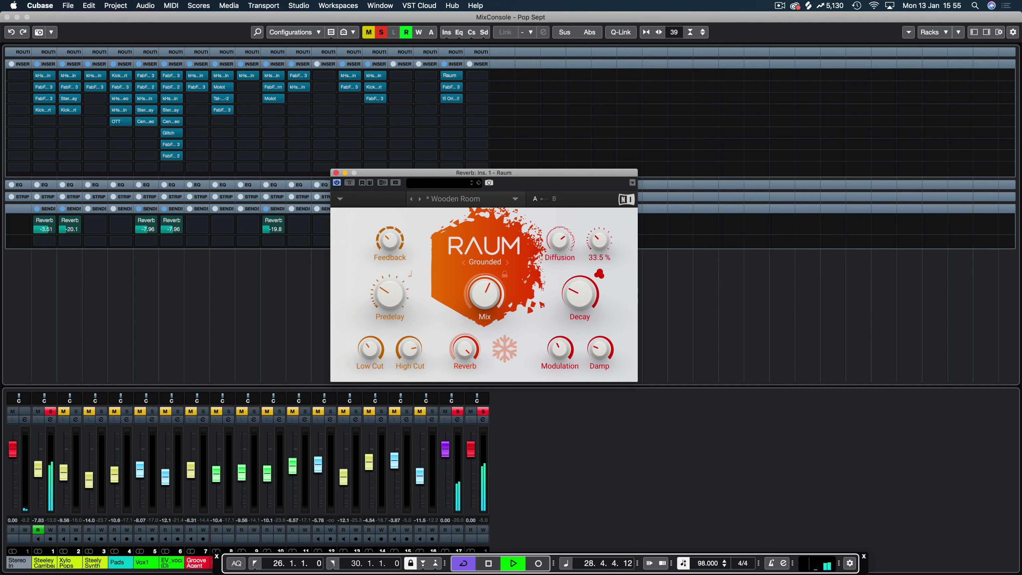
scroll(599, 241, "up", 10)
scroll(599, 241, "down", 10)
scroll(579, 294, "up", 15)
scroll(581, 289, "down", 1)
Compare the soloed channel with Raum bypassed and active, and stop playback.
left_click(350, 183)
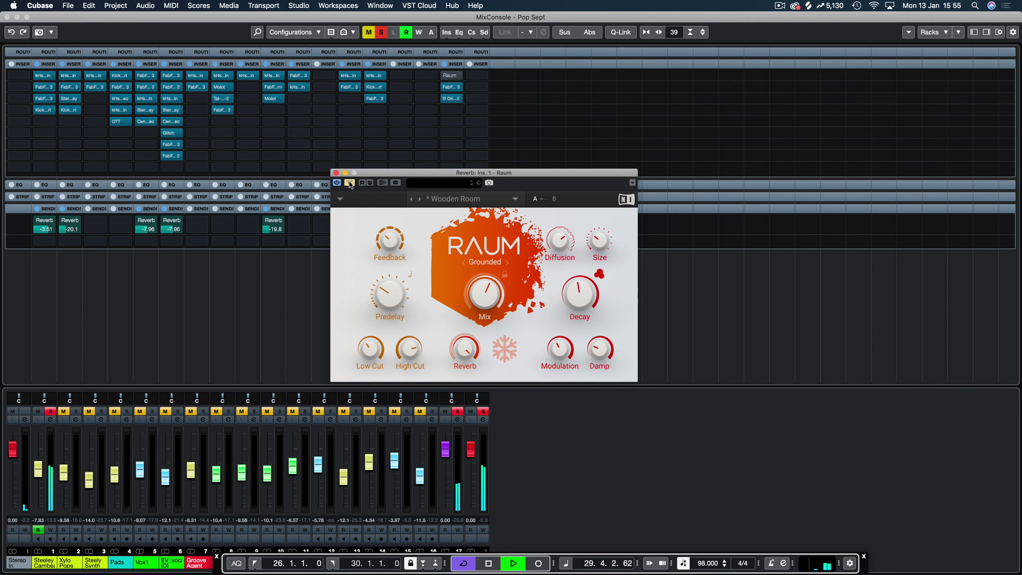
left_click(350, 183)
key("space")
Unsolo Steeley Carribean and compare the full mix with and without the adjusted Wooden Room reverb.
left_click(50, 411)
key("space")
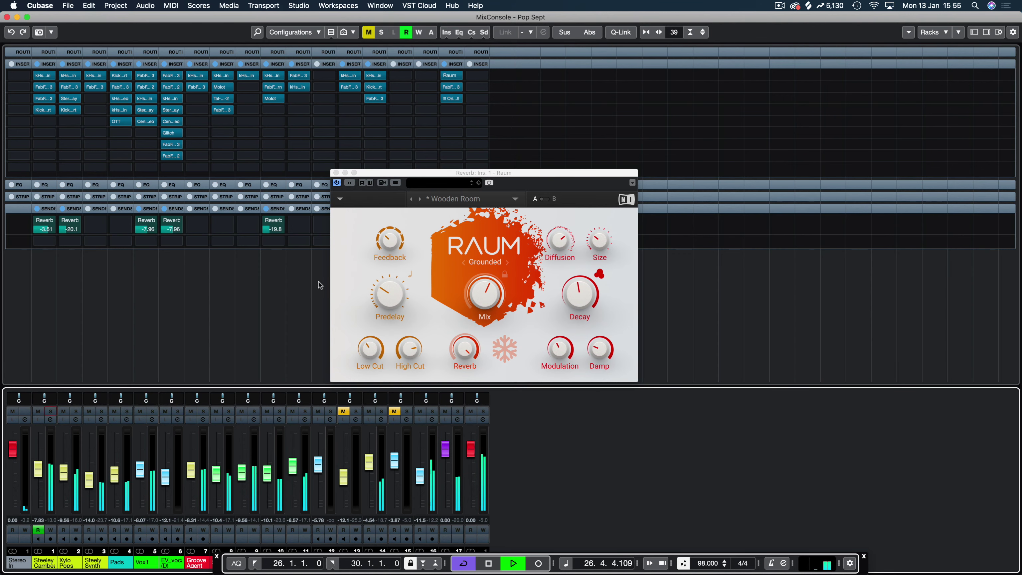
left_click(350, 183)
left_click(350, 183)
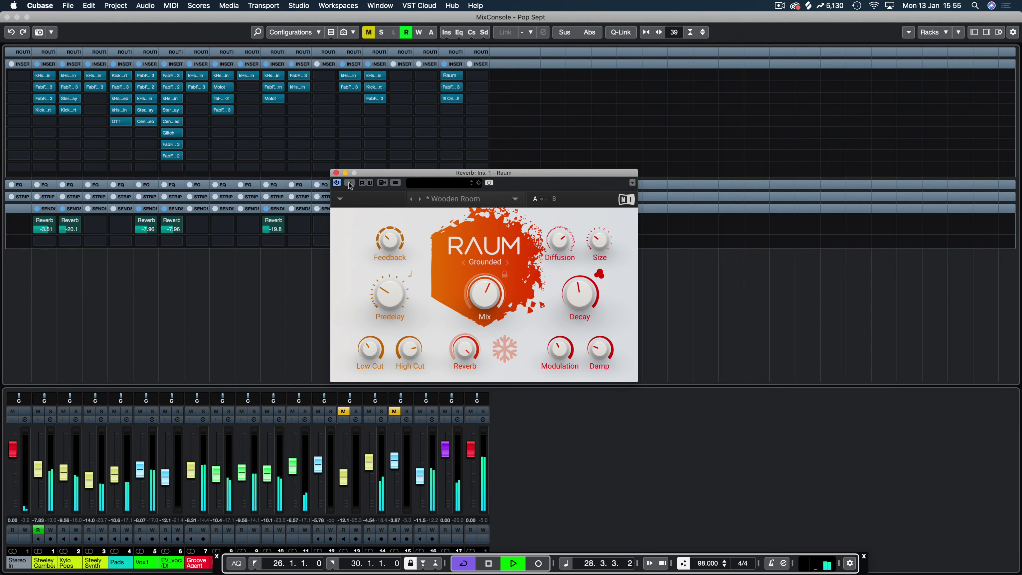
key("space")
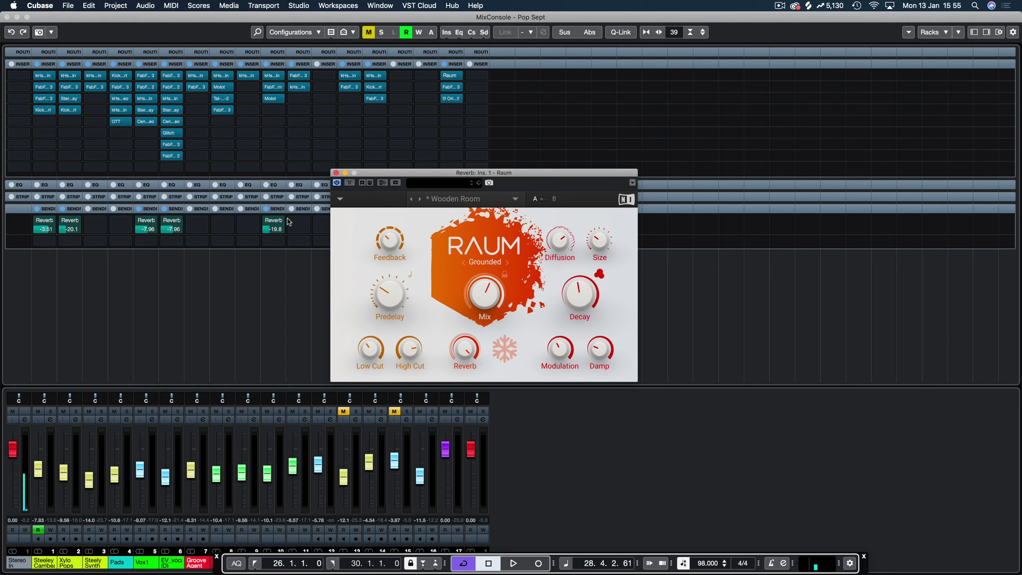
Move the Raum window away from the channel sends and look through its current preset list.
left_click_drag(481, 172, 576, 135)
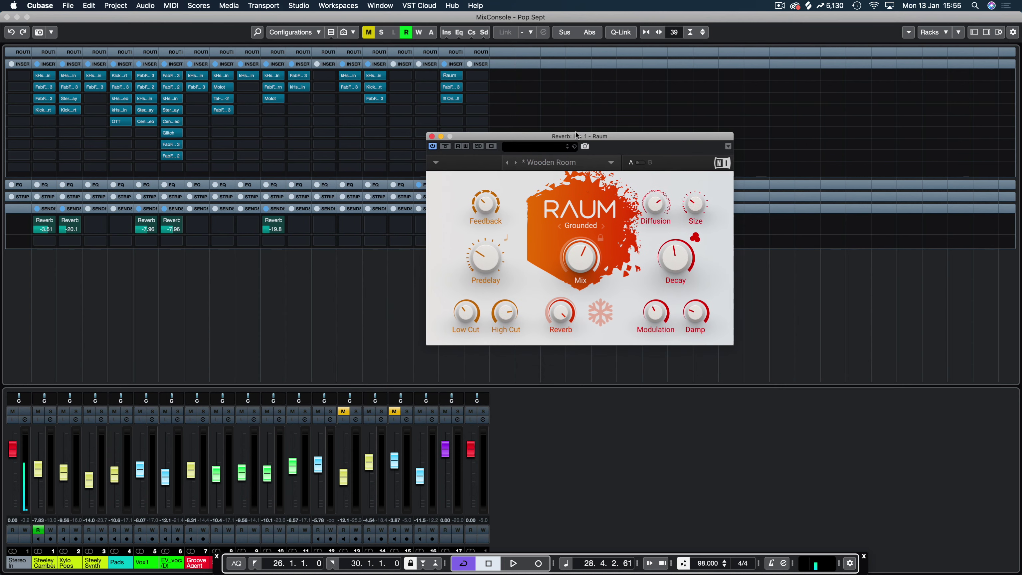
left_click(570, 163)
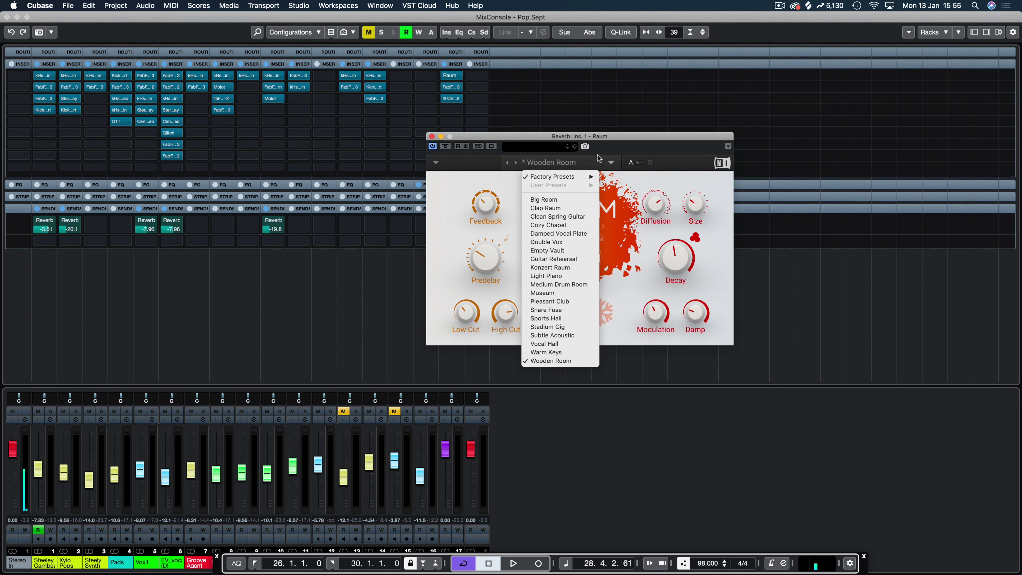
left_click(695, 201)
mouse_move(697, 204)
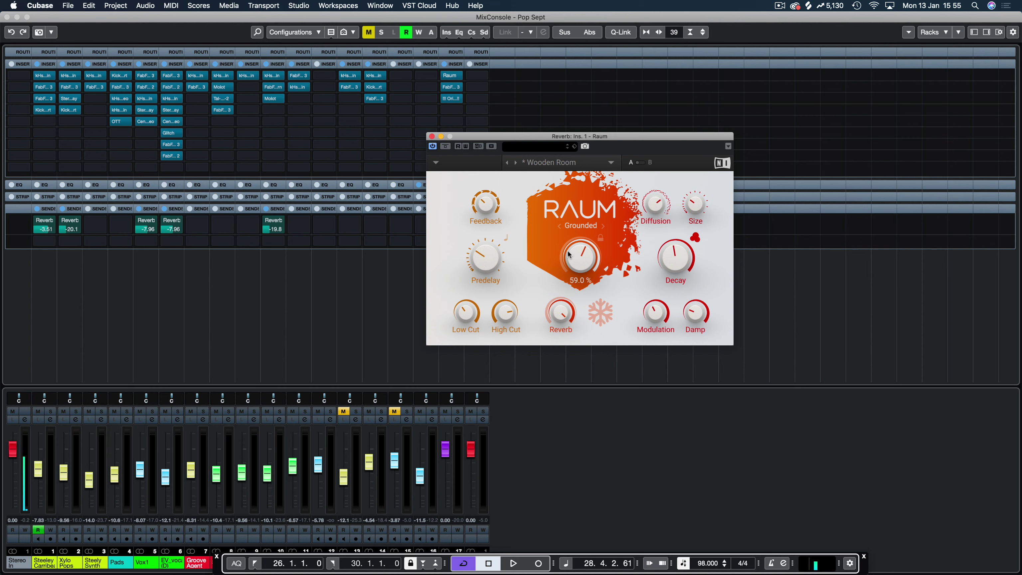
mouse_move(481, 265)
Load the Dense Room preset from Raum's Small factory presets and raise Mix to about 73.5 % during playback.
left_click(593, 165)
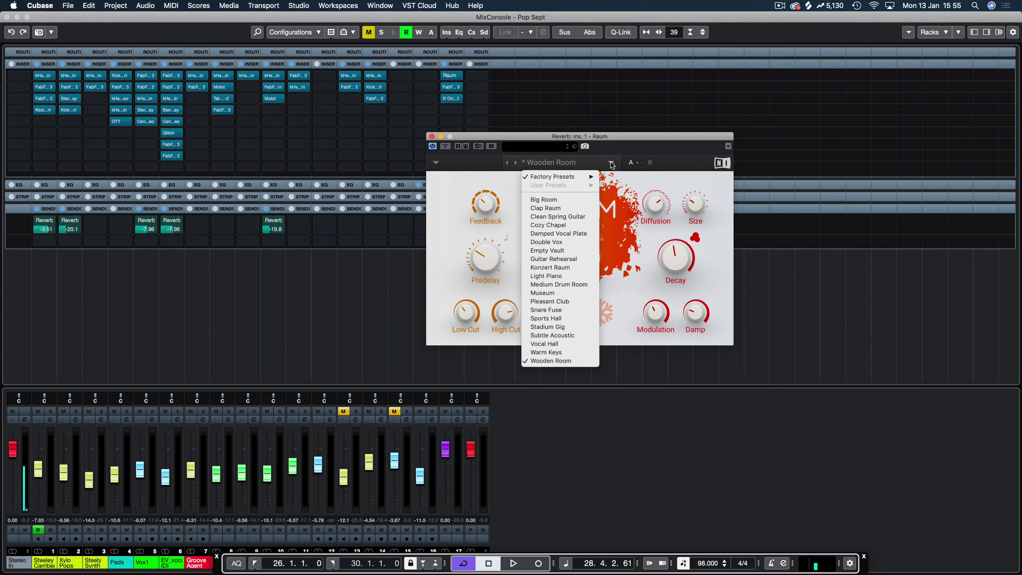
mouse_move(553, 177)
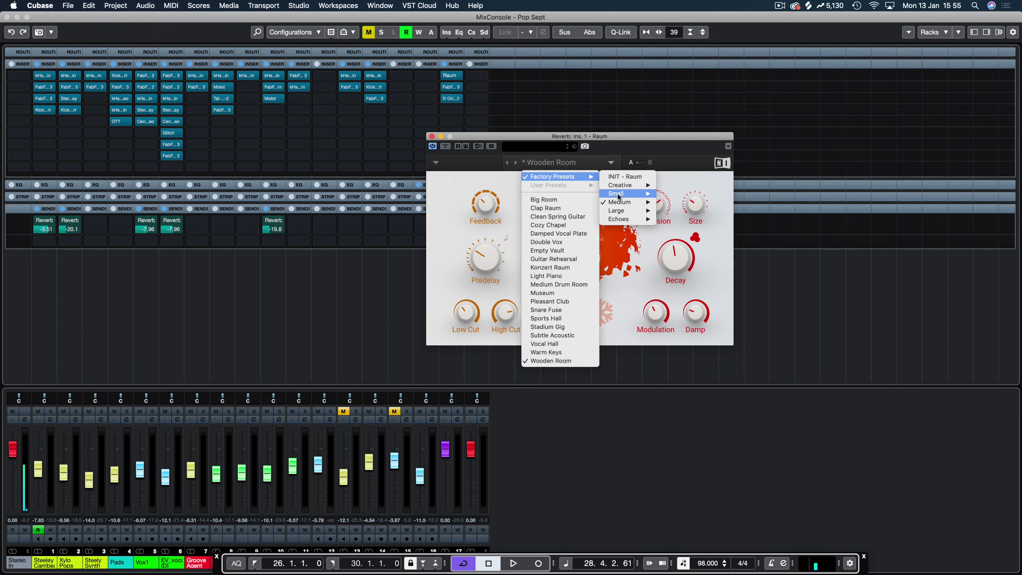
mouse_move(624, 194)
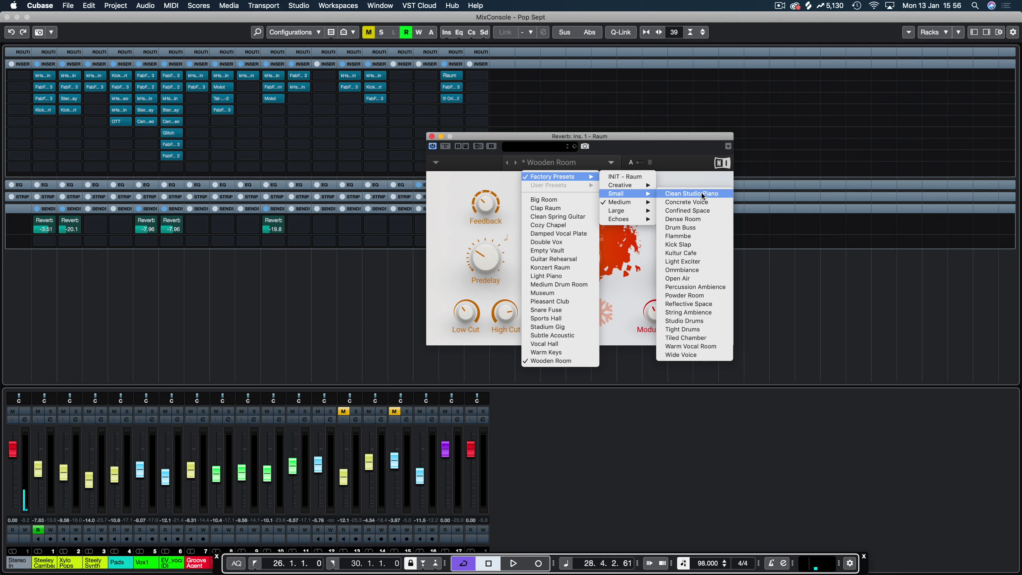
left_click(700, 219)
key("space")
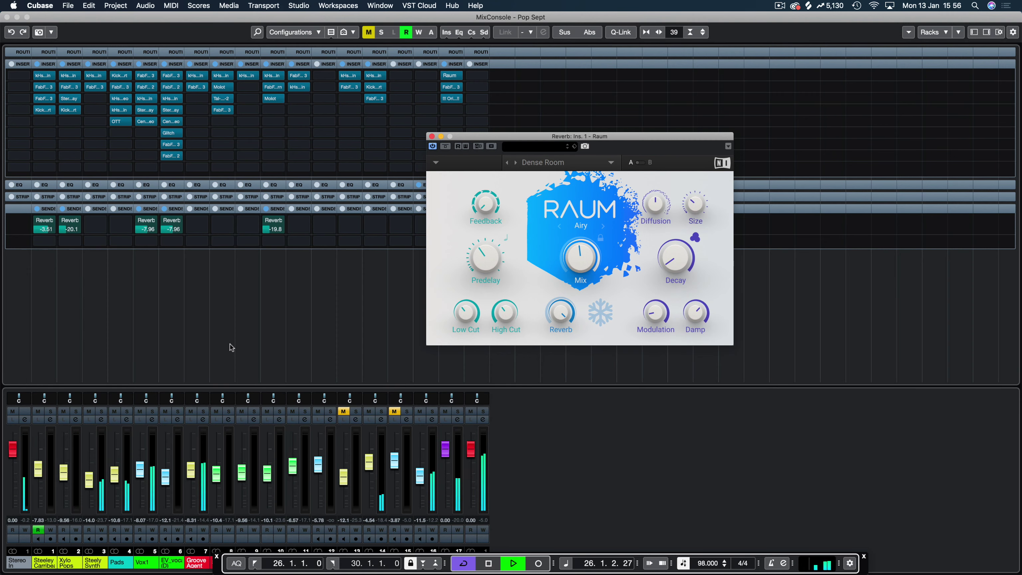
left_click_drag(599, 270, 600, 245)
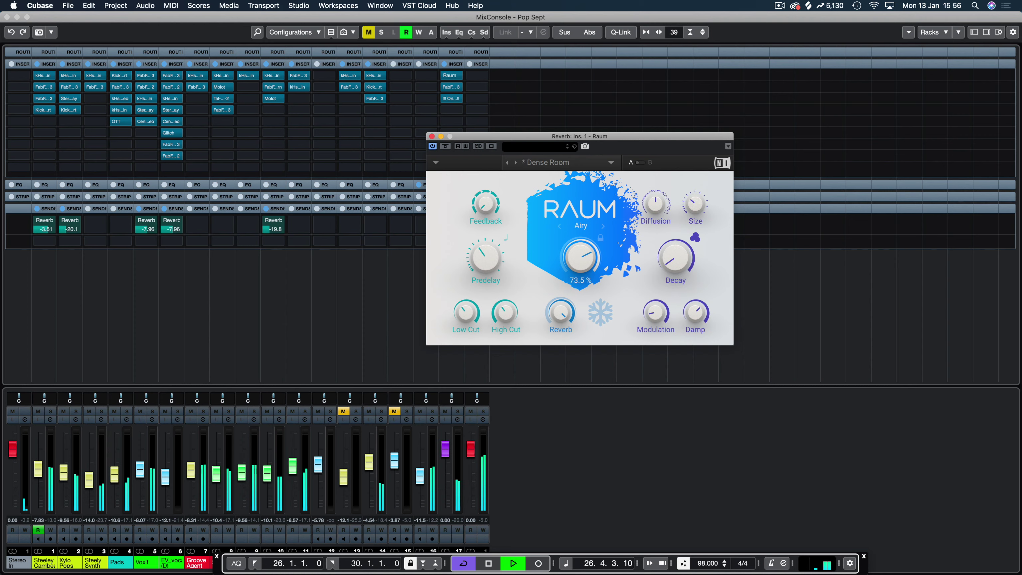
Solo Steeley Carribean and compare its Dense Room sound with Raum bypassed and active.
left_click(50, 410)
left_click(445, 146)
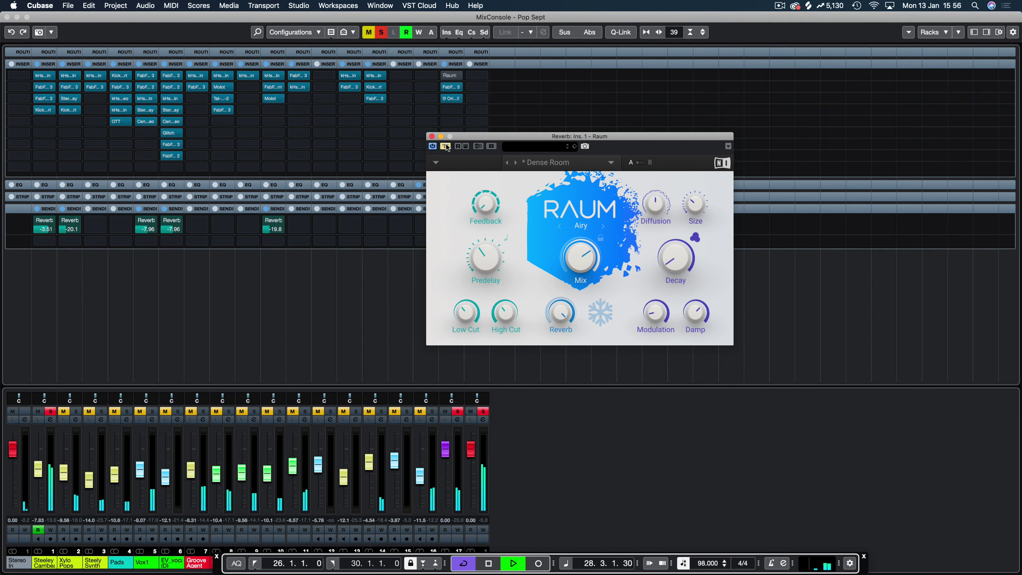
left_click(447, 148)
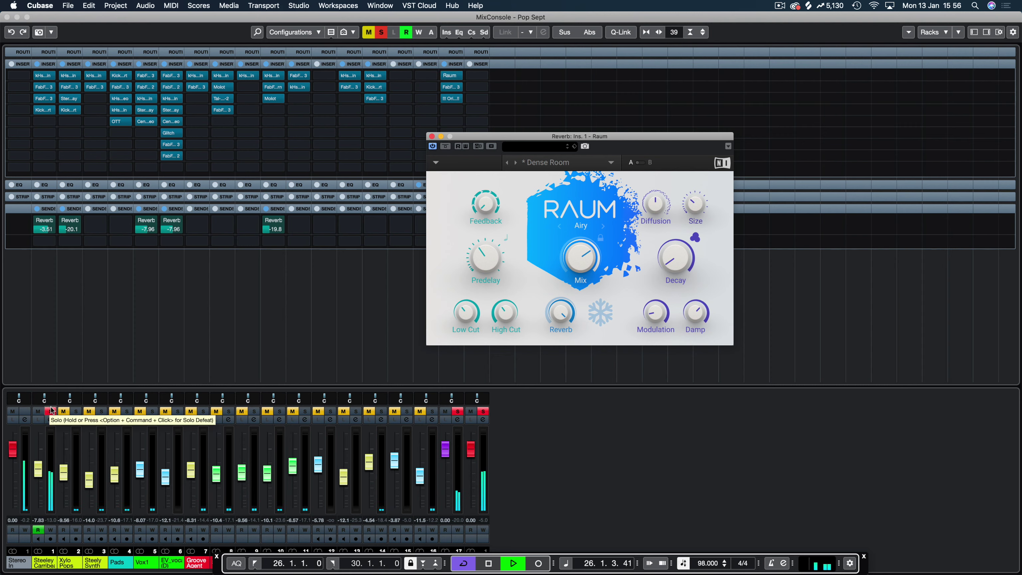
left_click(445, 146)
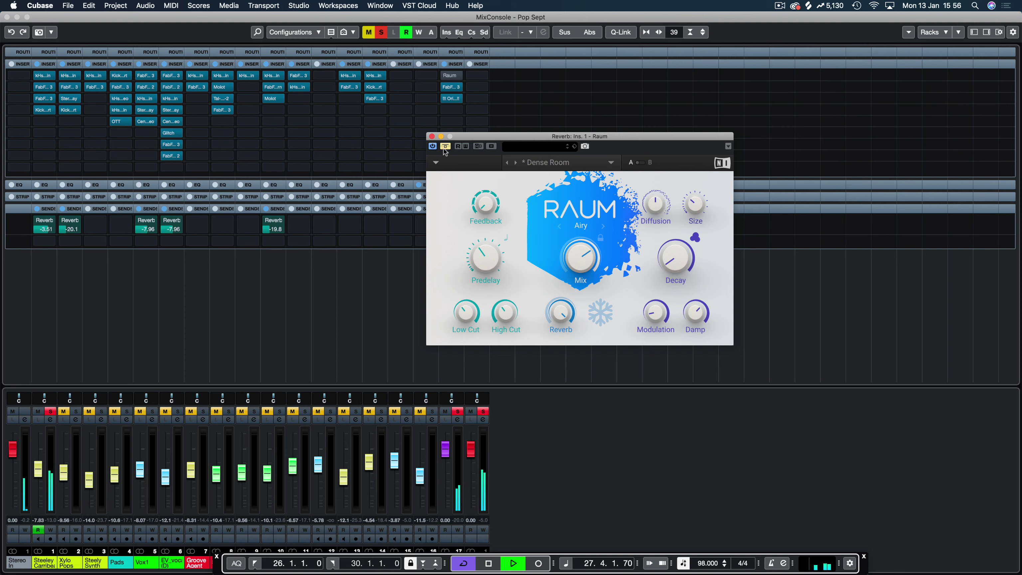
left_click(445, 146)
Raise Raum's Decay, set Size to about 39.5 %, and raise High Cut on the soloed channel.
mouse_move(675, 264)
left_click_drag(674, 264, 675, 271)
mouse_move(695, 205)
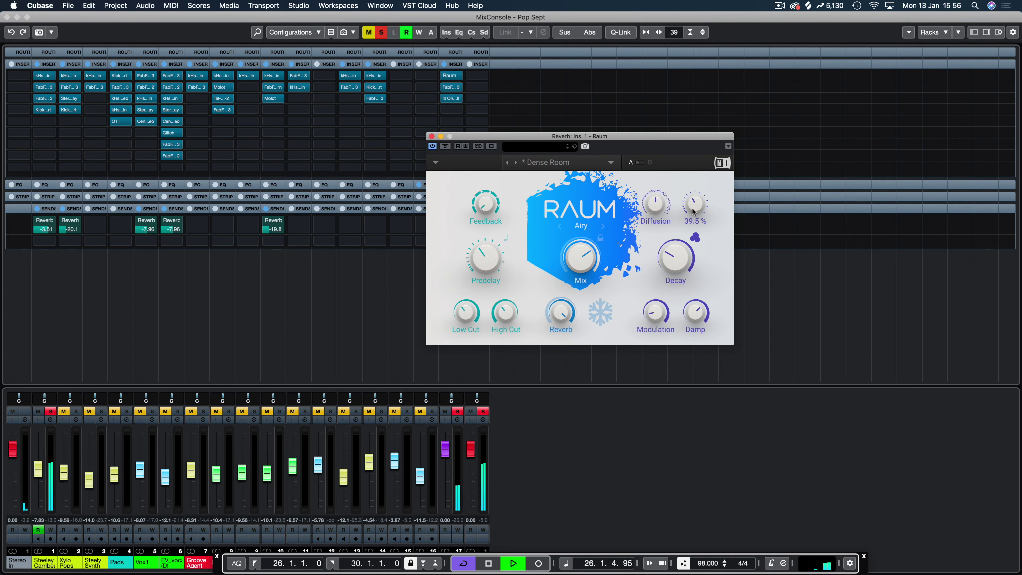
mouse_move(505, 312)
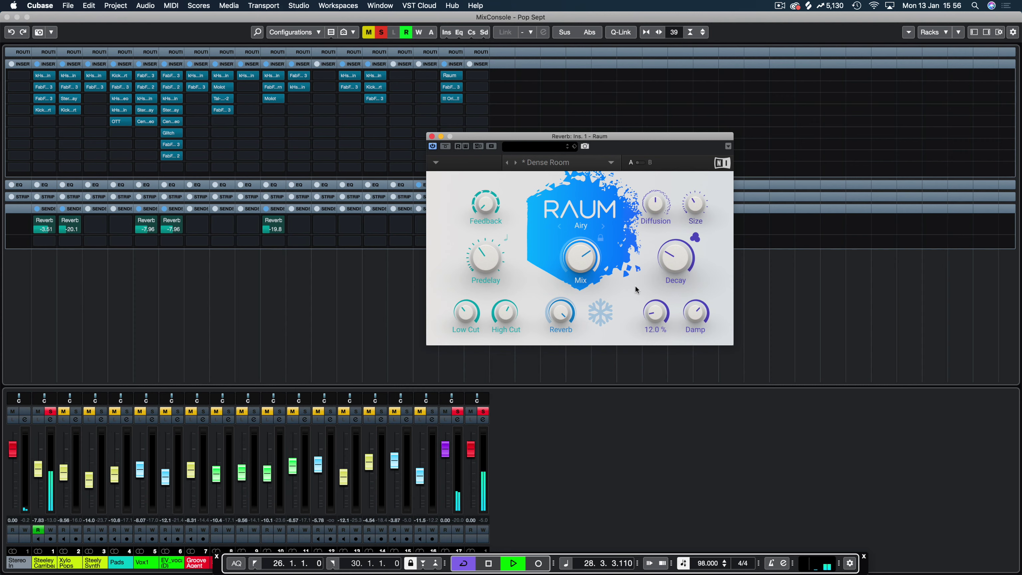
Raise Raum's Mix and Decay further and cycle through the reverb density settings.
left_click_drag(580, 257, 580, 250)
mouse_move(676, 257)
left_click_drag(676, 257, 676, 247)
left_click(695, 238)
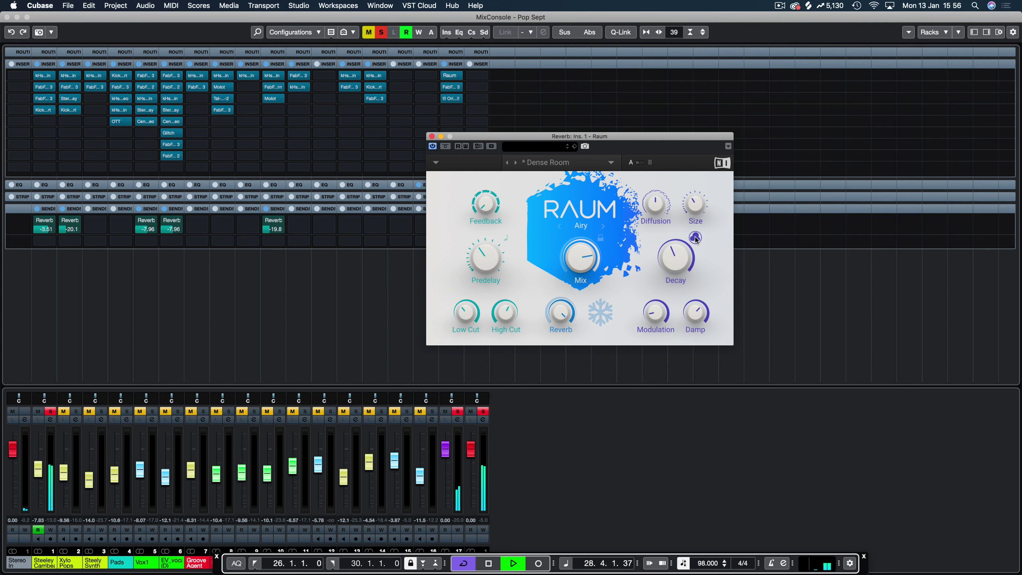
left_click(696, 238)
left_click(696, 238)
Replace Dense Room with the Wooden Room preset from Raum's Medium factory presets.
left_click(575, 164)
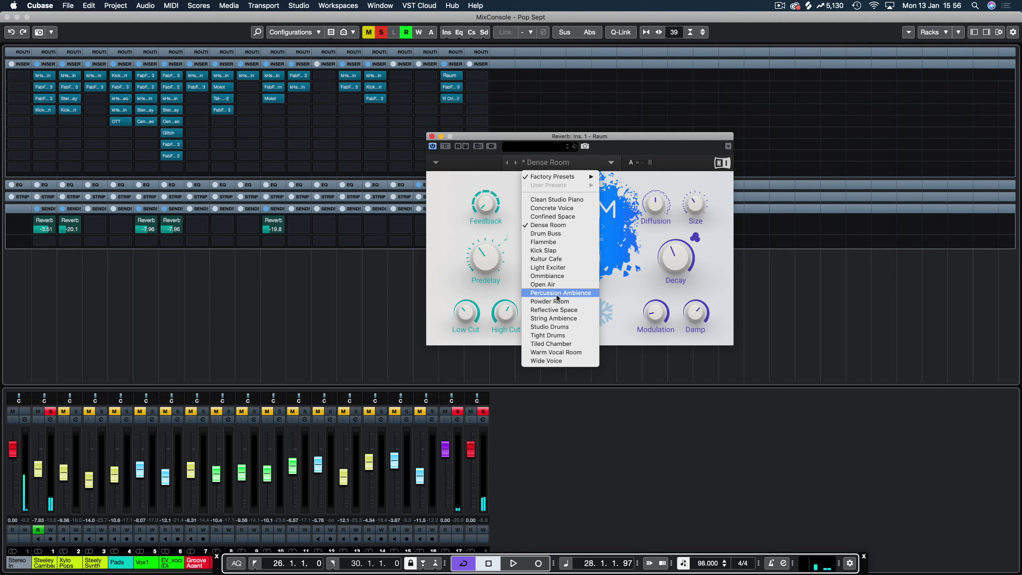
left_click(643, 135)
left_click(586, 163)
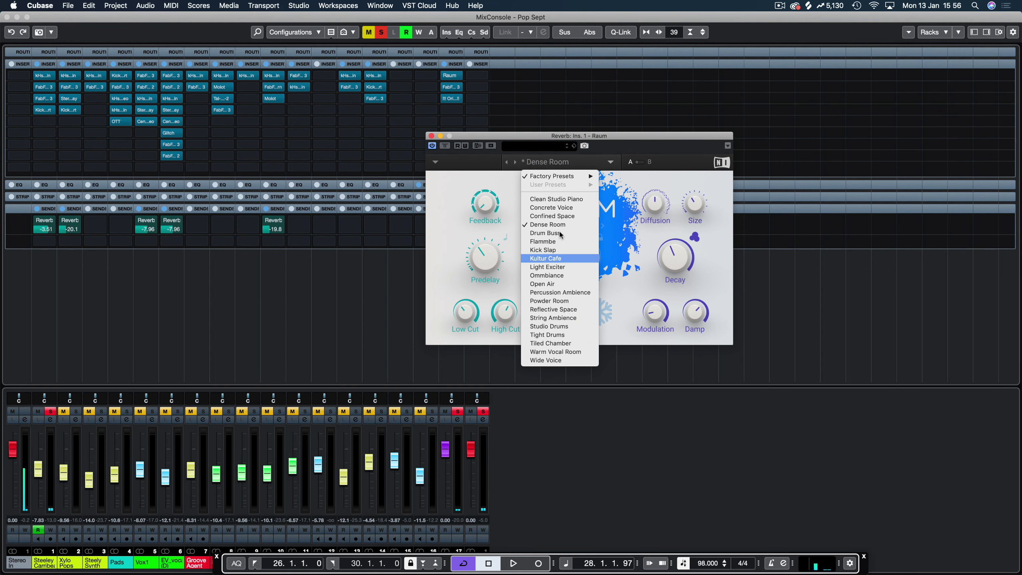
mouse_move(563, 175)
mouse_move(624, 202)
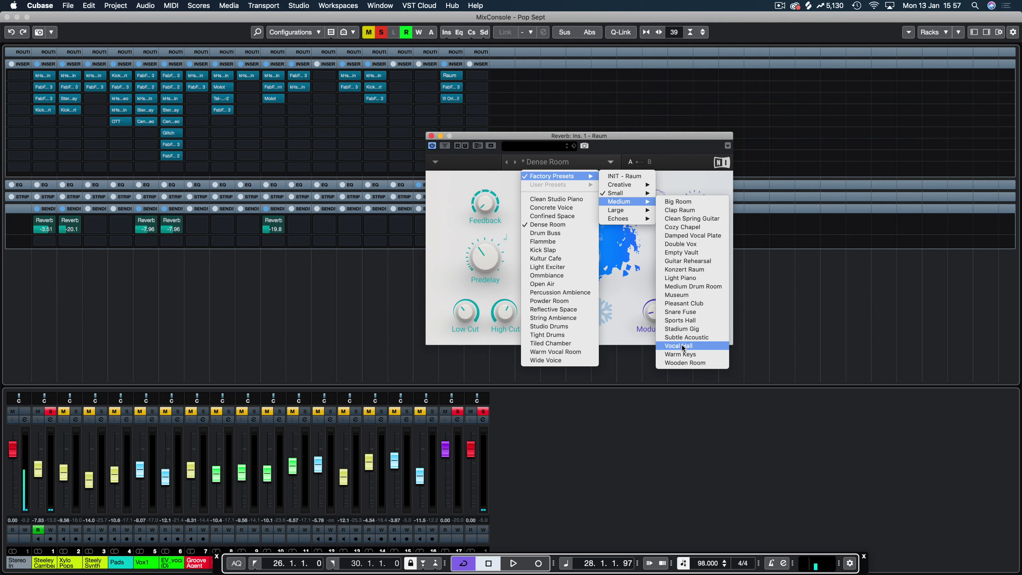
left_click(681, 365)
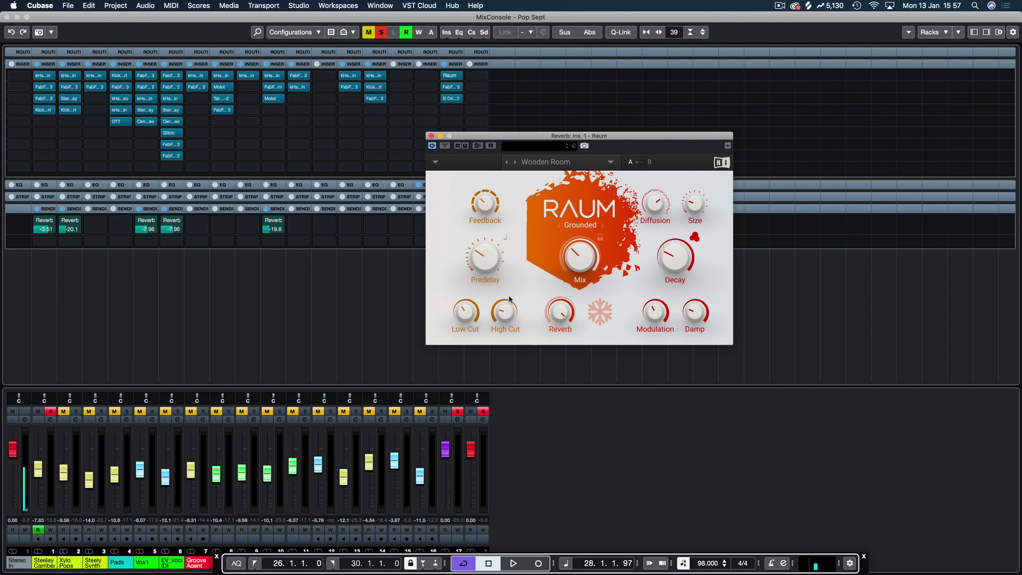
Load the Pleasant Club preset from Raum's Medium factory presets for comparison.
left_click(606, 162)
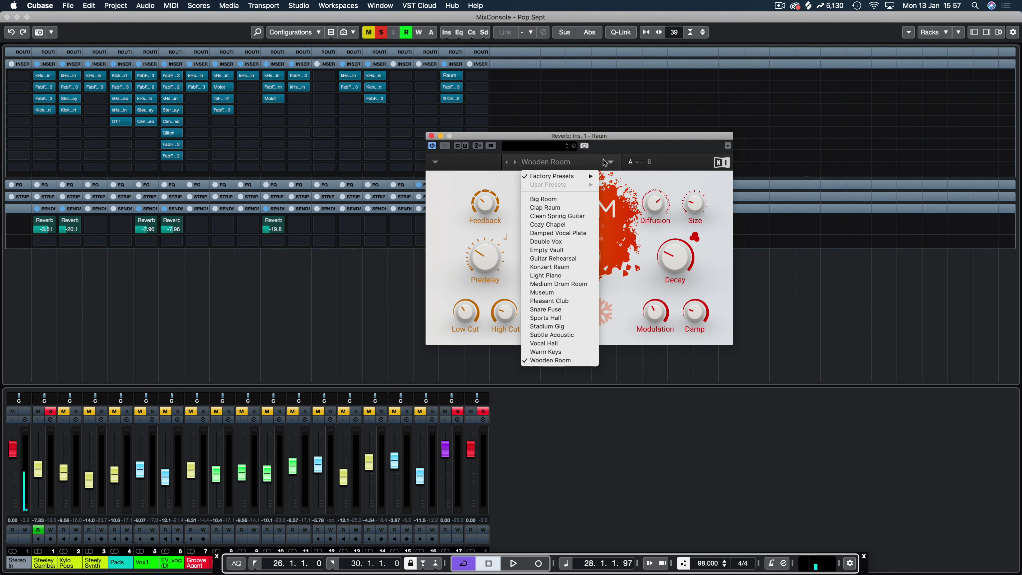
mouse_move(562, 179)
mouse_move(619, 201)
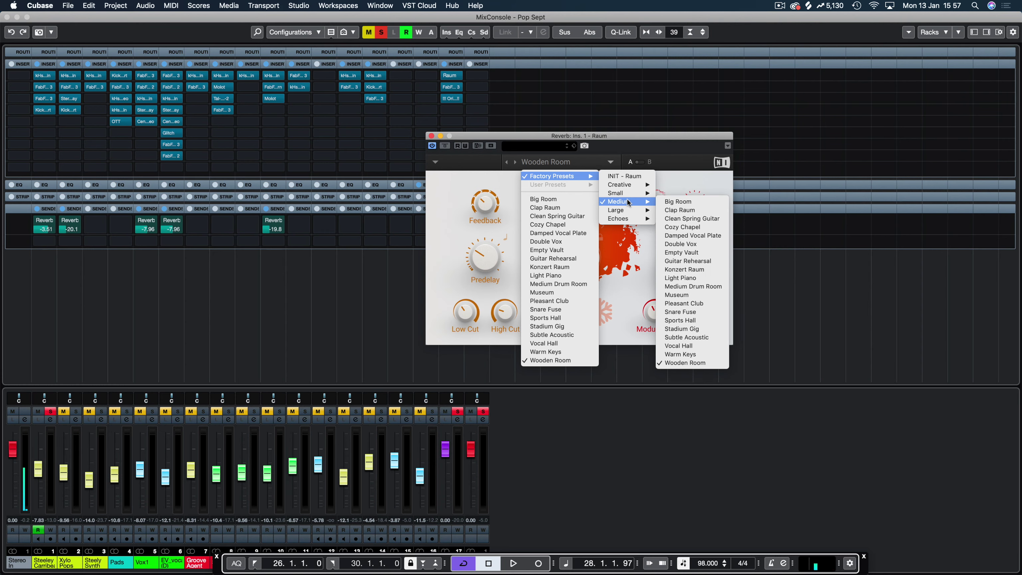
left_click(680, 303)
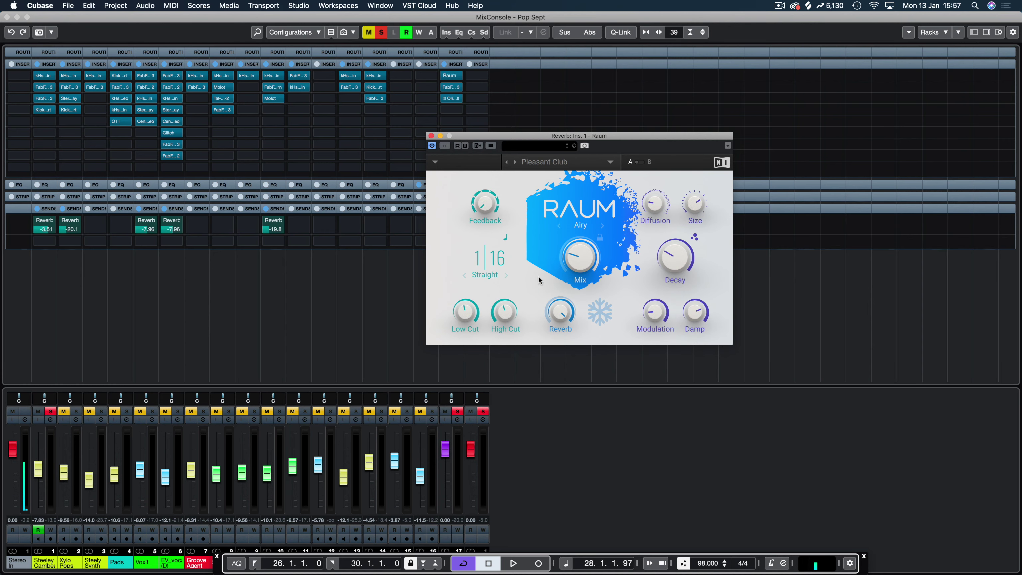
Switch Raum from Pleasant Club back to the Wooden Room preset.
left_click(610, 162)
mouse_move(586, 178)
mouse_move(624, 201)
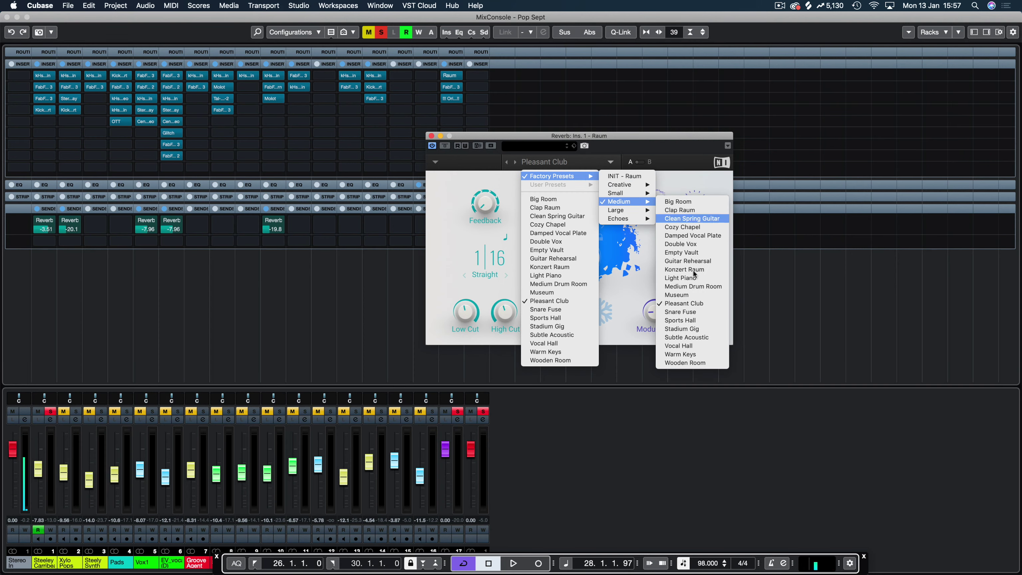
left_click(689, 363)
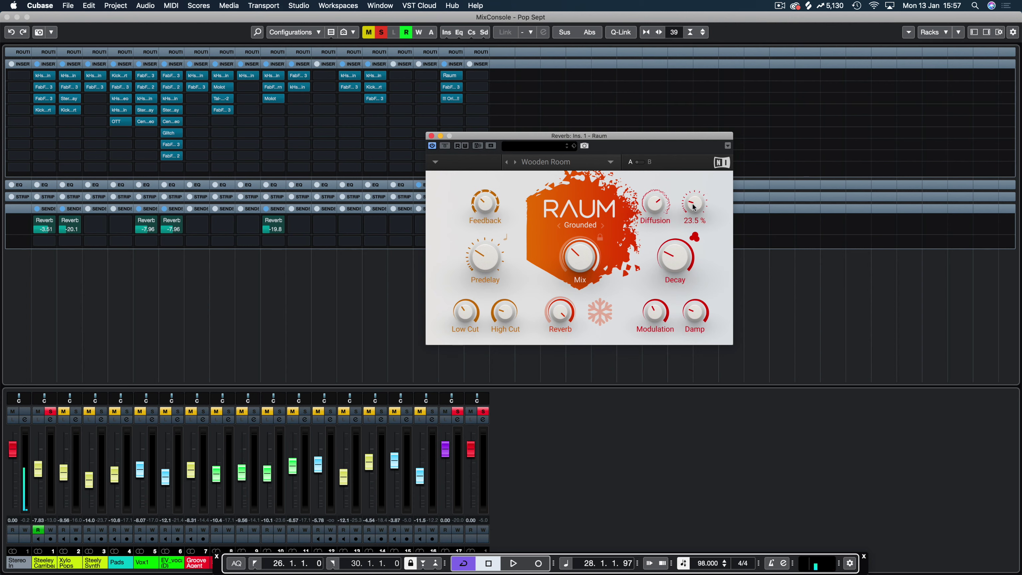
Raise Raum's Size and Decay during playback and set its Mix to 71%.
key("space")
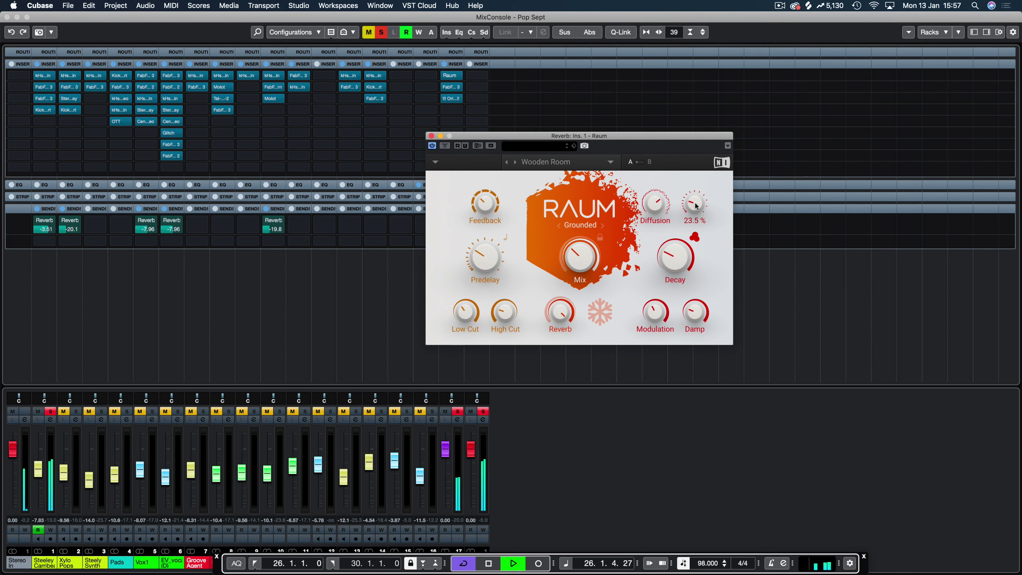
left_click_drag(695, 205, 695, 201)
left_click_drag(675, 256, 675, 251)
left_click_drag(580, 256, 580, 238)
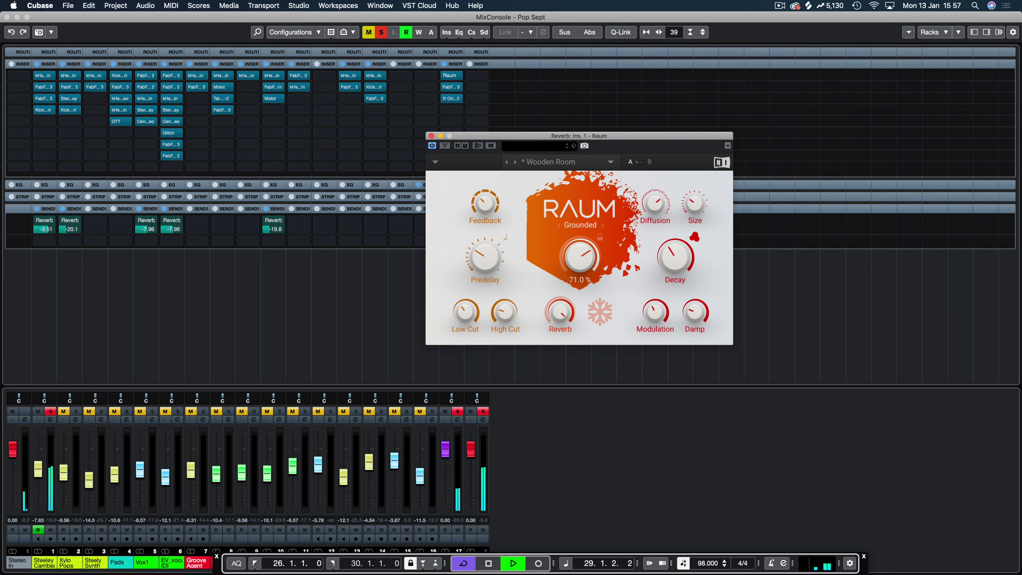
key("space")
Sync Raum's Predelay to the song tempo at 1/16 Straight and listen to it in playback.
left_click(504, 237)
left_click_drag(499, 257, 501, 261)
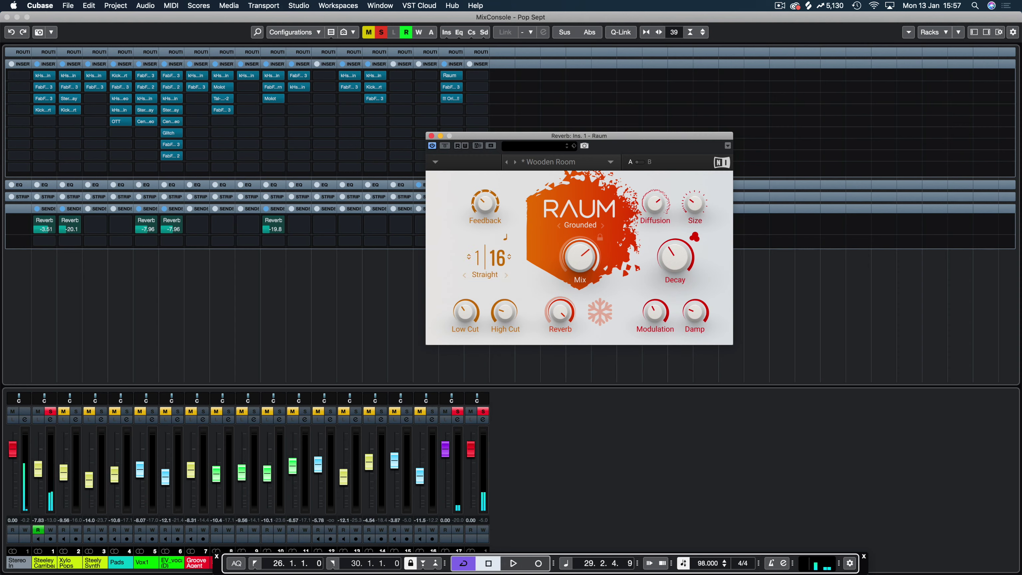
key("space")
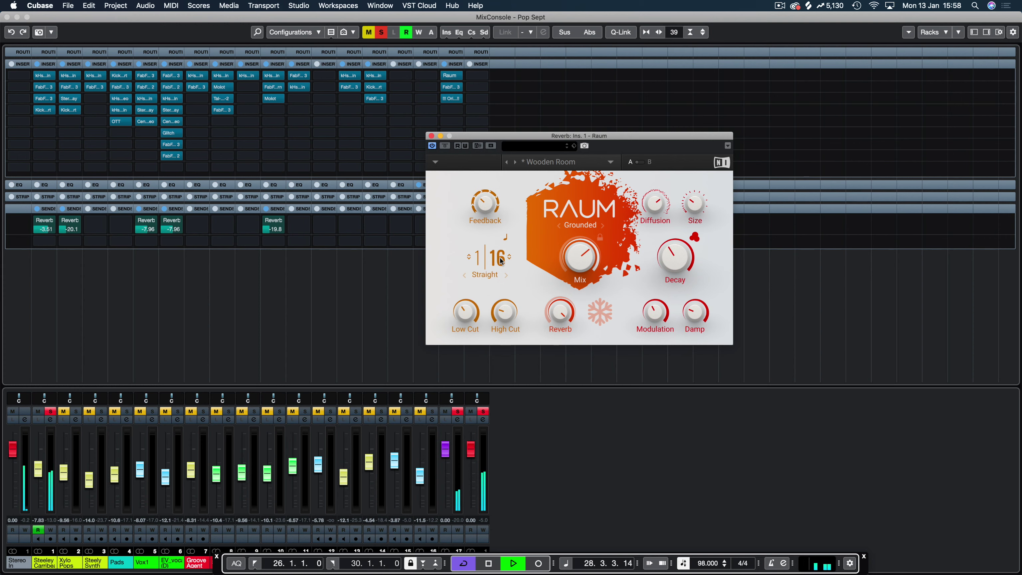
key("space")
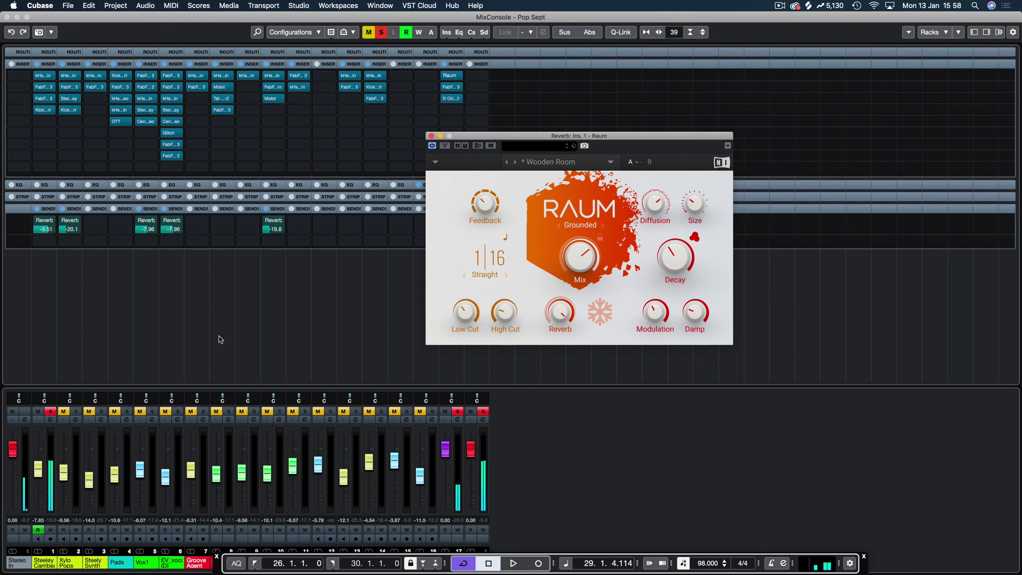
Solo the Vox1 channel instead of channel 1 and compare its sound with Raum bypassed and active.
left_click(50, 411)
left_click(152, 411)
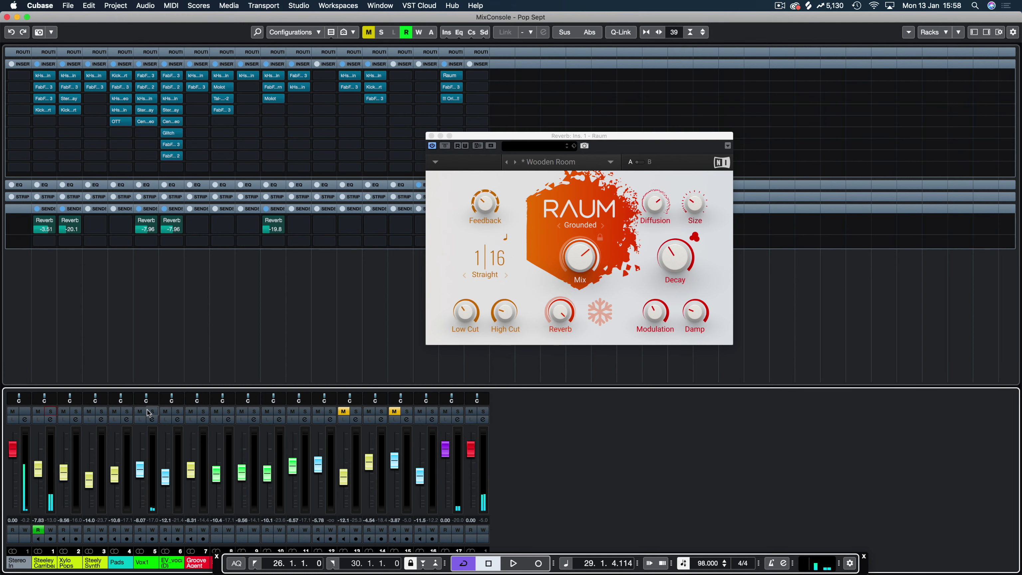
key("space")
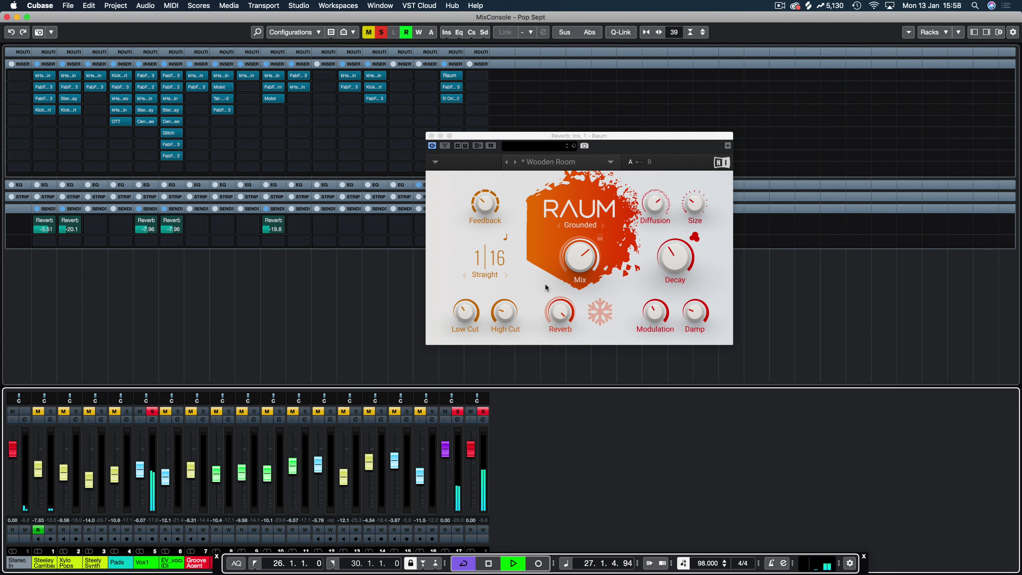
left_click(445, 146)
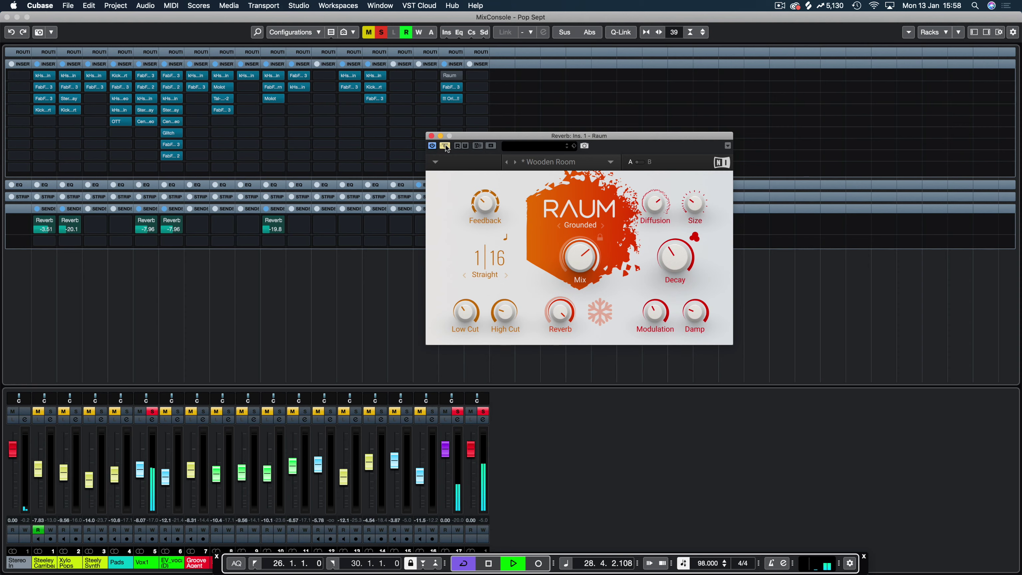
left_click(445, 146)
key("space")
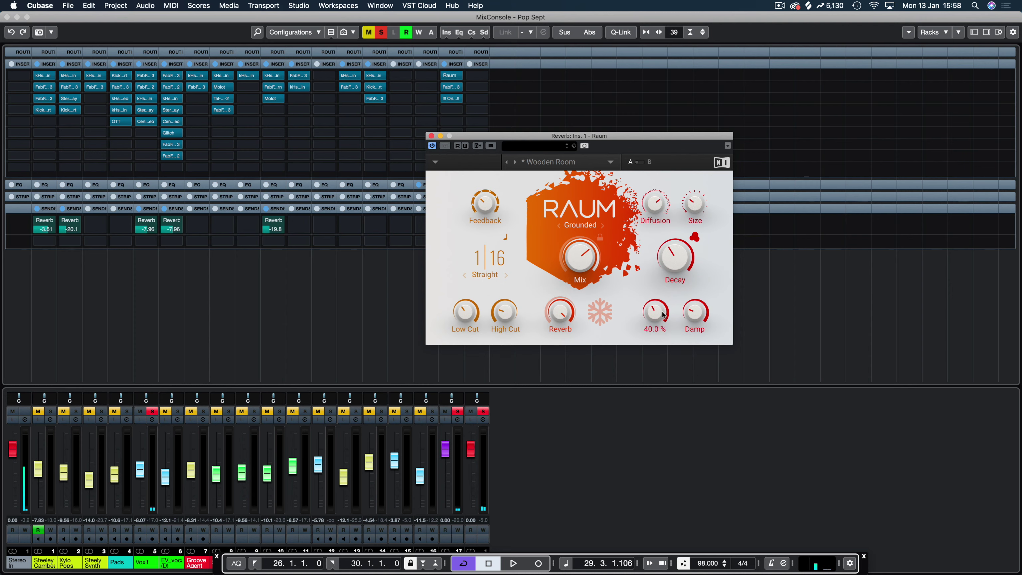
Adjust Raum's High Cut and raise its Modulation while playing back the soloed vocal.
mouse_move(501, 309)
key("space")
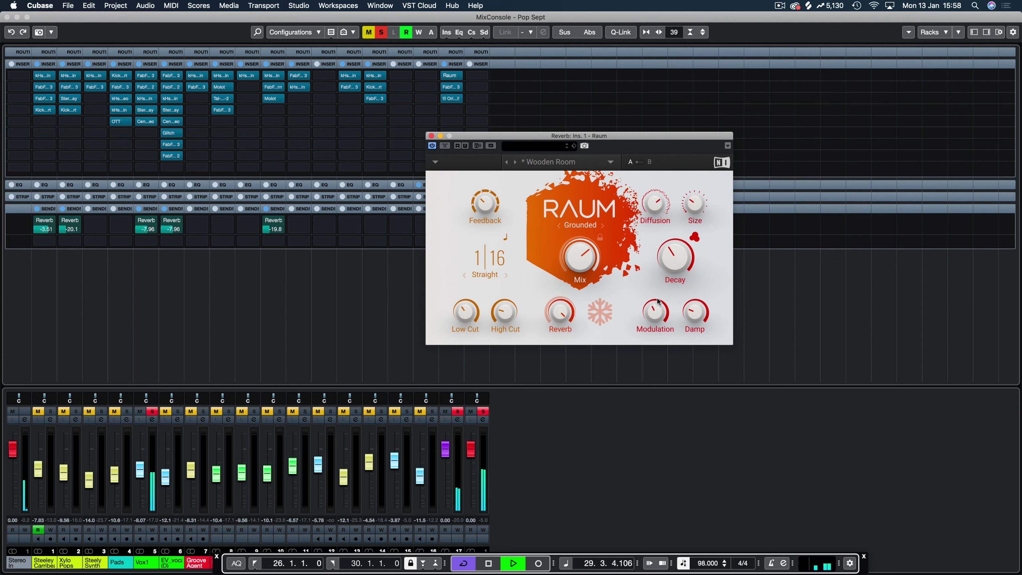
left_click_drag(504, 310, 504, 300)
left_click_drag(655, 312, 655, 308)
key("space")
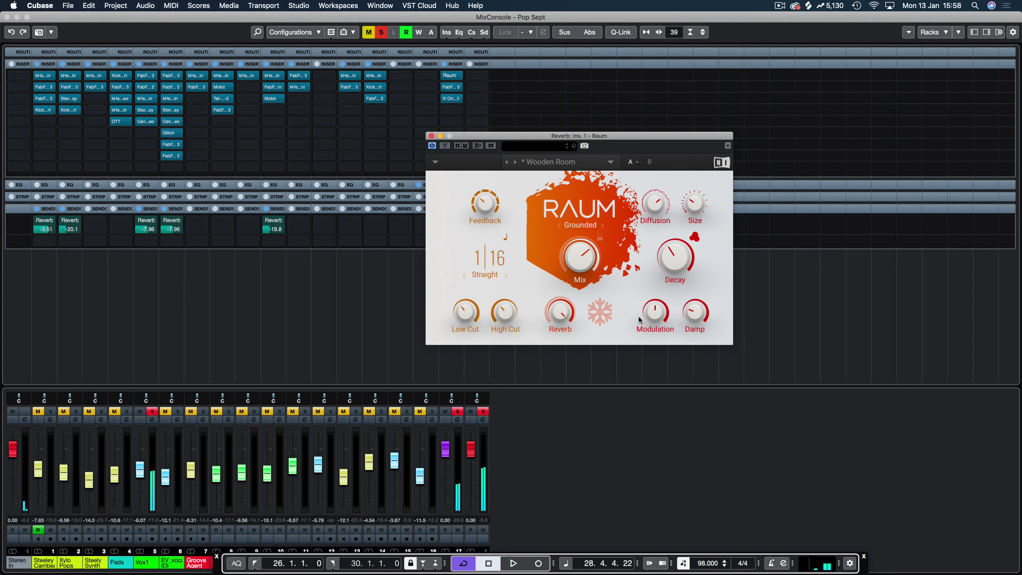
Switch the solo from Vox1 back to channel 1 and set Raum's Damp to 32% during playback.
left_click(138, 412)
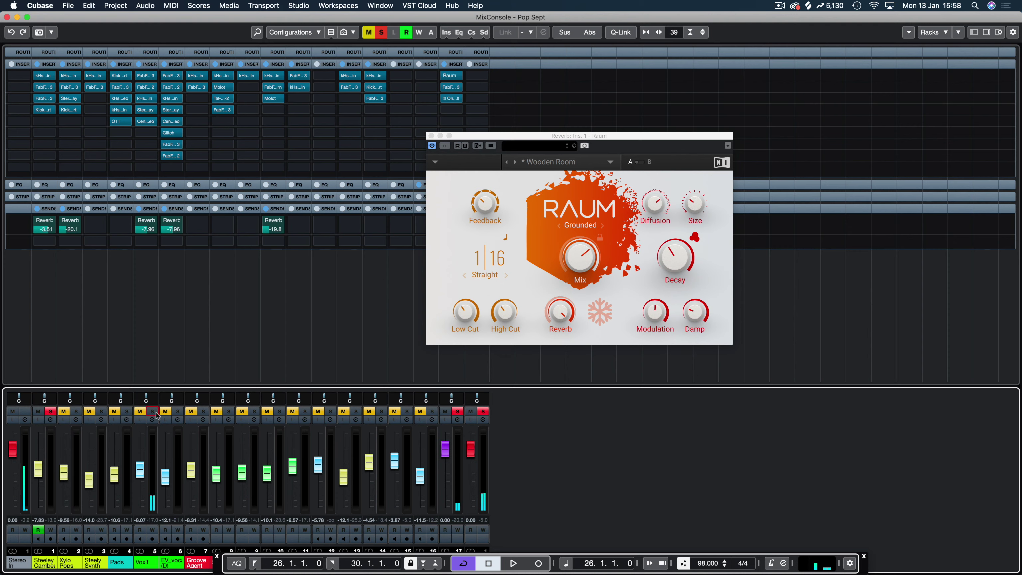
key("space")
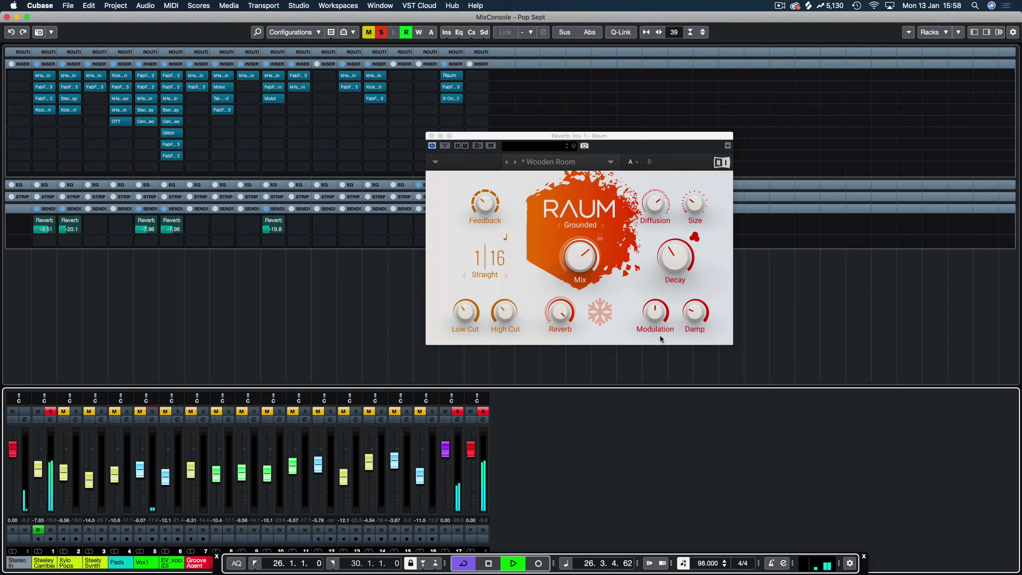
mouse_move(682, 318)
left_mouse_down()
mouse_move(682, 327)
mouse_move(682, 306)
mouse_move(682, 321)
left_mouse_up()
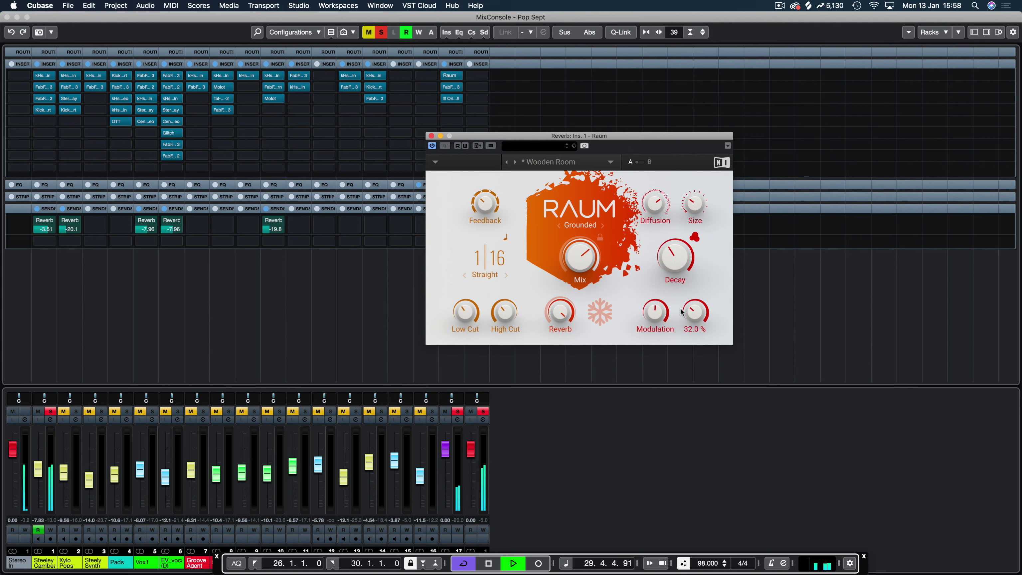
key("space")
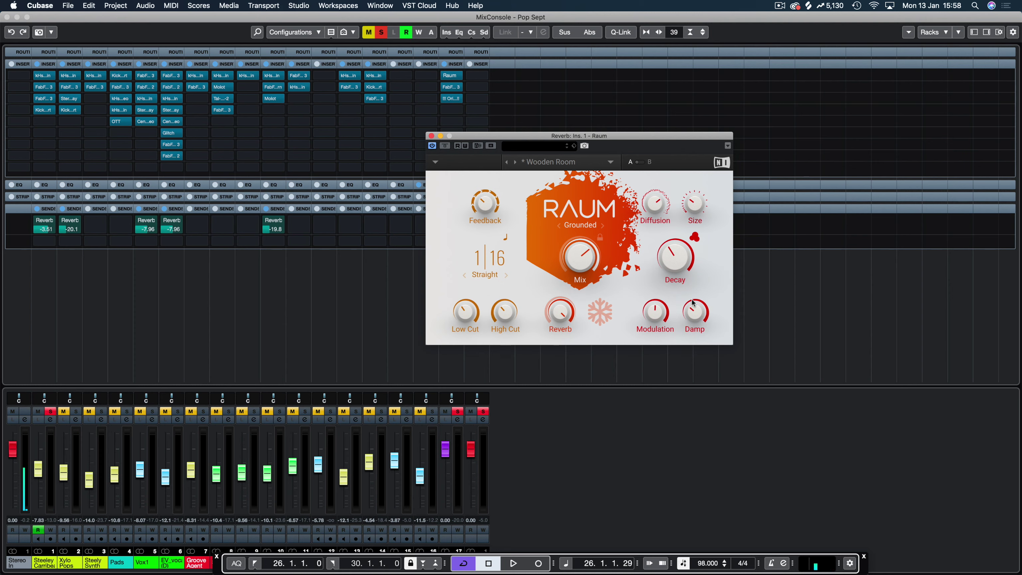
Compare Raum's Diffusion at 0% with higher amounts during playback, leaving it at a raised setting.
key("space")
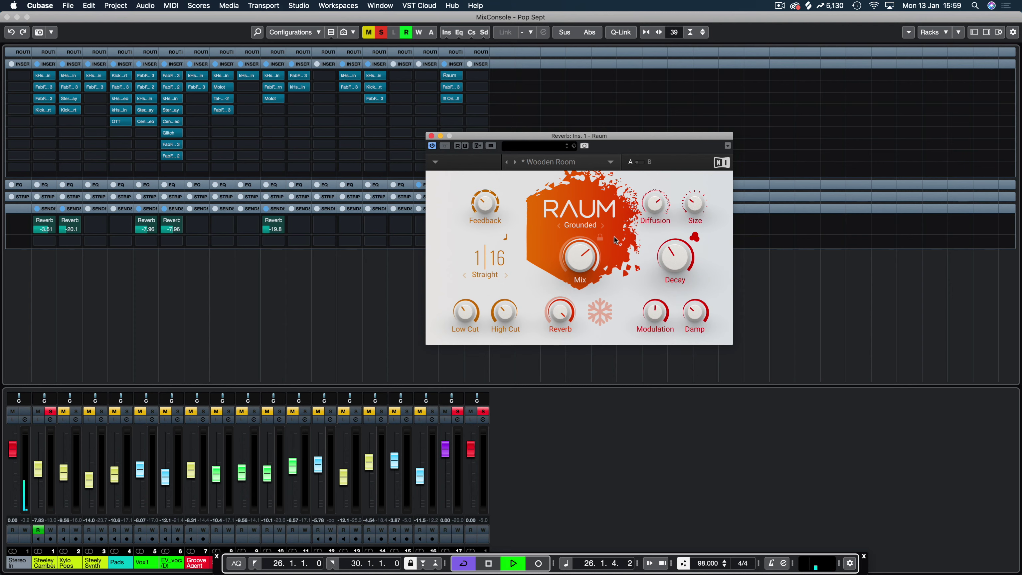
double_click(653, 202)
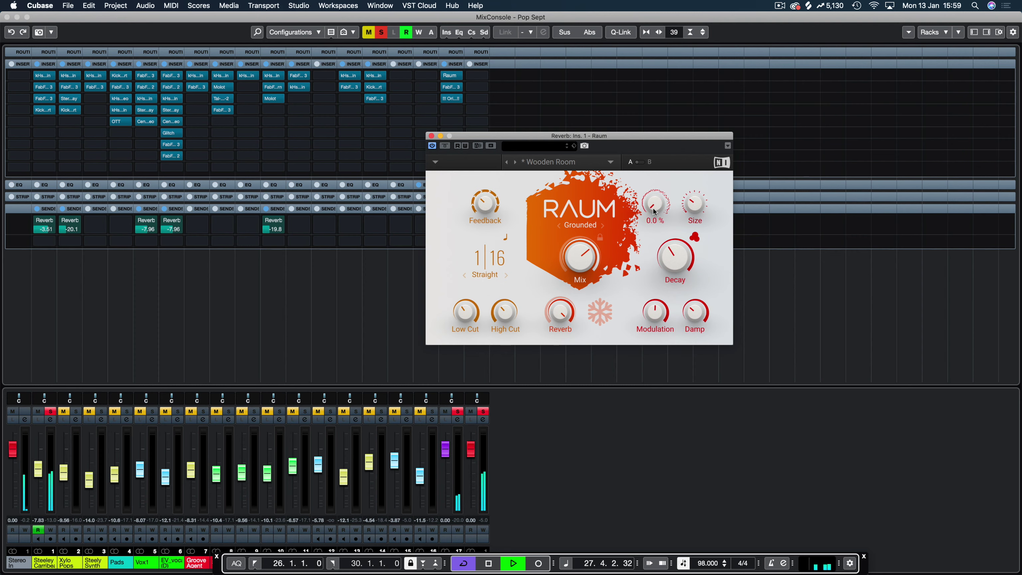
left_click_drag(655, 213, 656, 204)
double_click(657, 203)
left_click_drag(659, 203, 658, 186)
key("space")
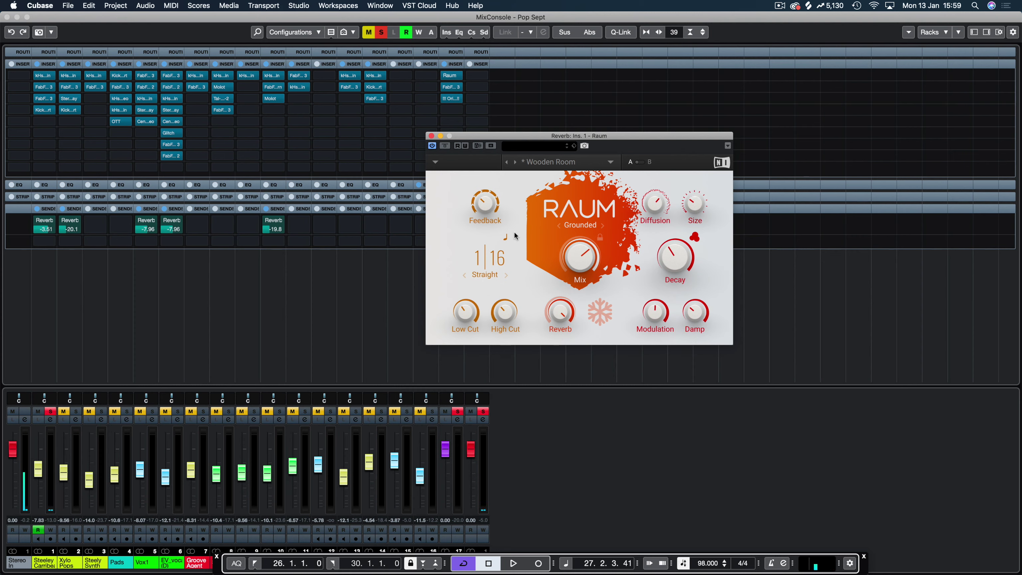
Clear the channel 1 solo and compare the full mix with Raum bypassed and active.
left_click(49, 411)
key("space")
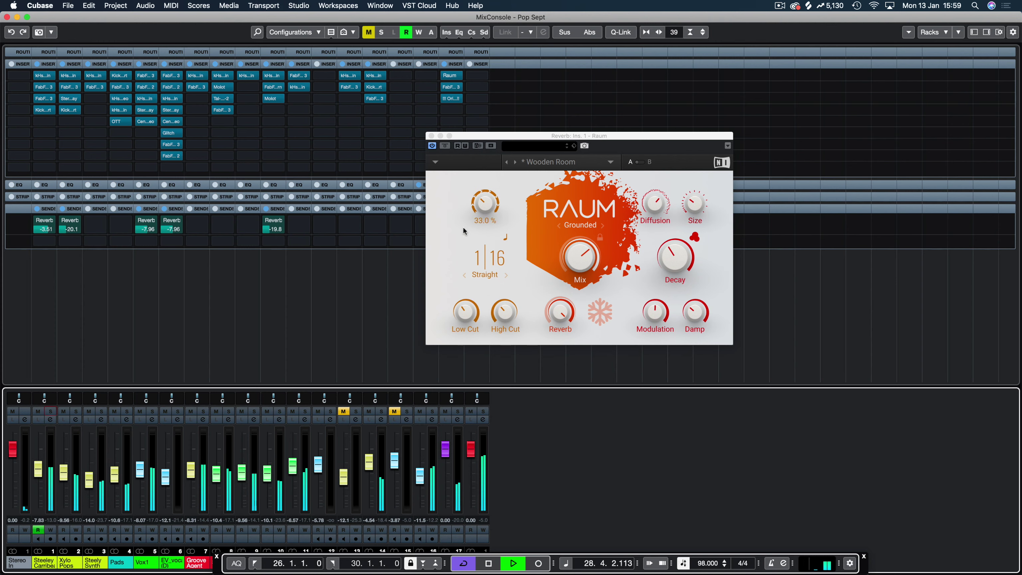
left_click(444, 148)
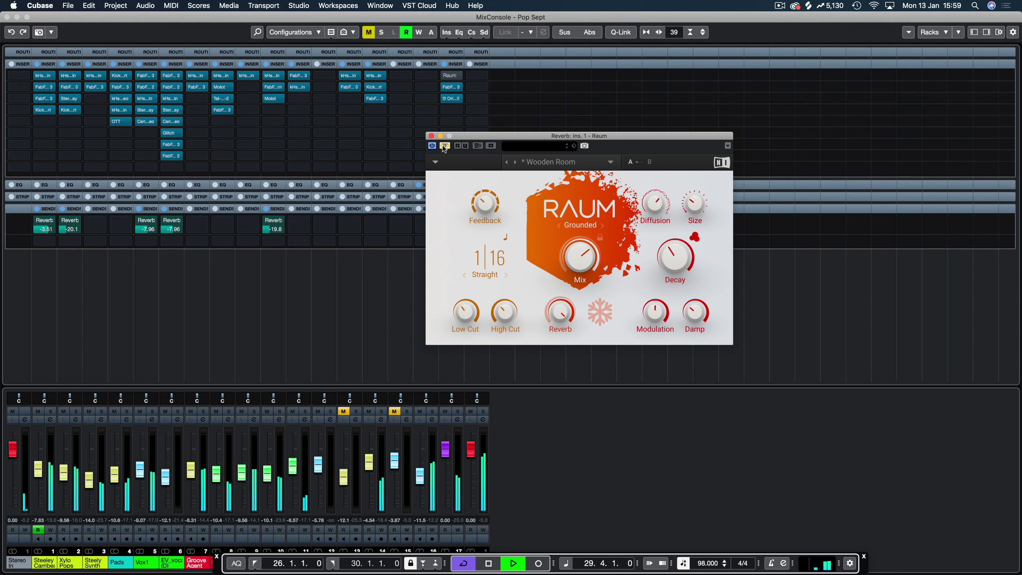
left_click(444, 146)
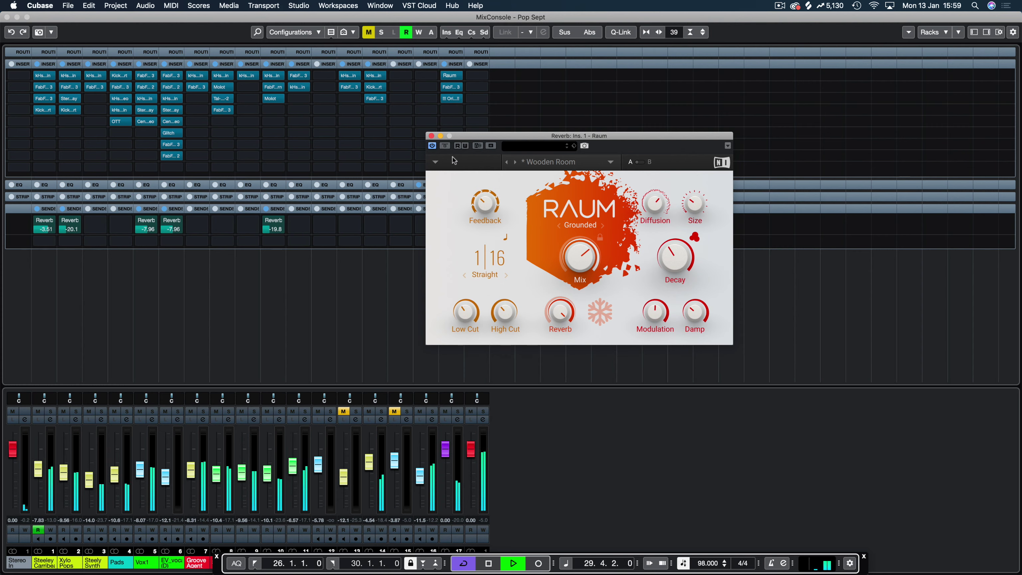
key("space")
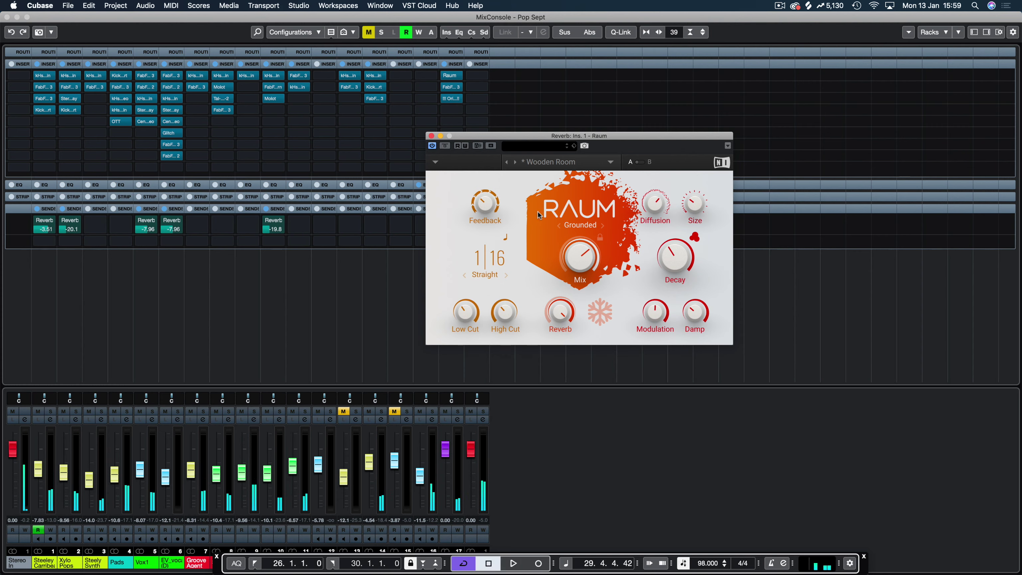
Solo channel 1 again, lengthen Raum's Decay to 2.6 s and audition the result.
left_click(50, 411)
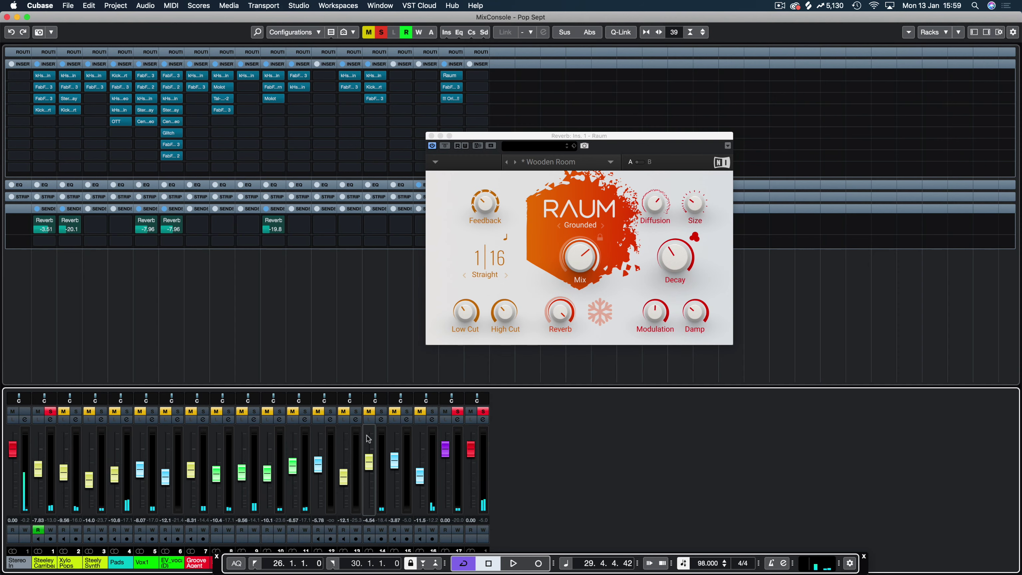
key("space")
key("space")
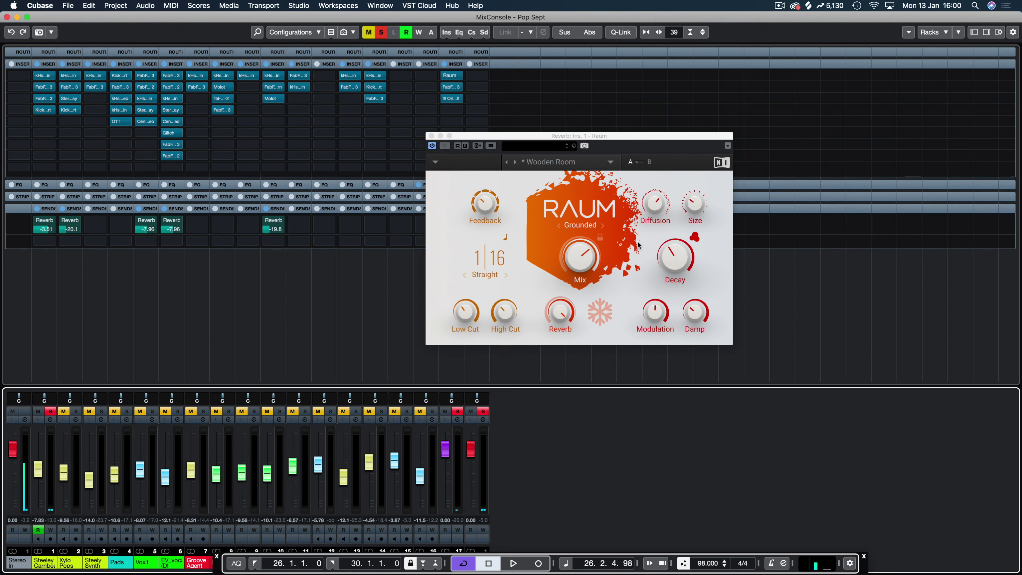
mouse_move(676, 249)
left_click_drag(676, 250, 676, 233)
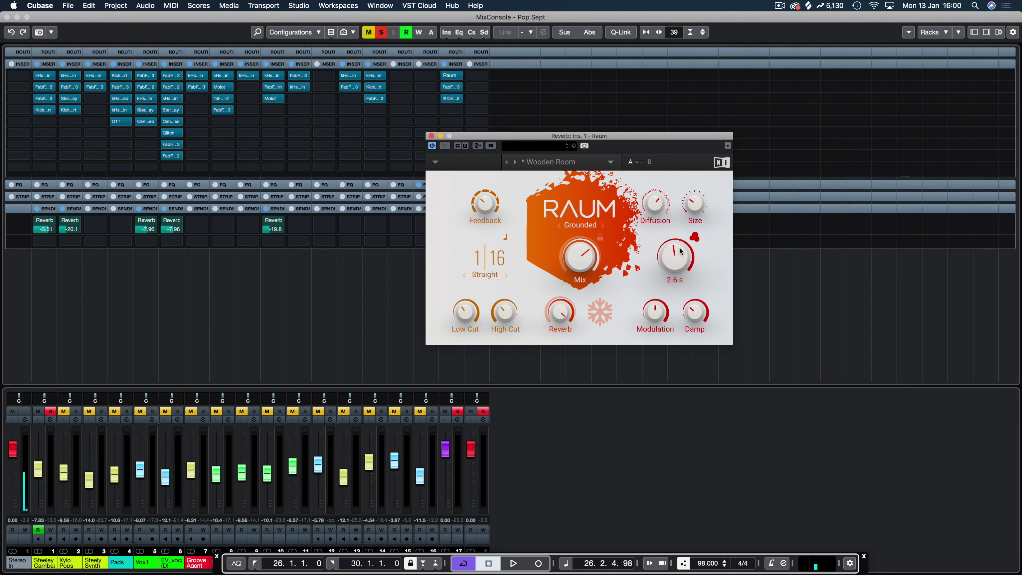
key("space")
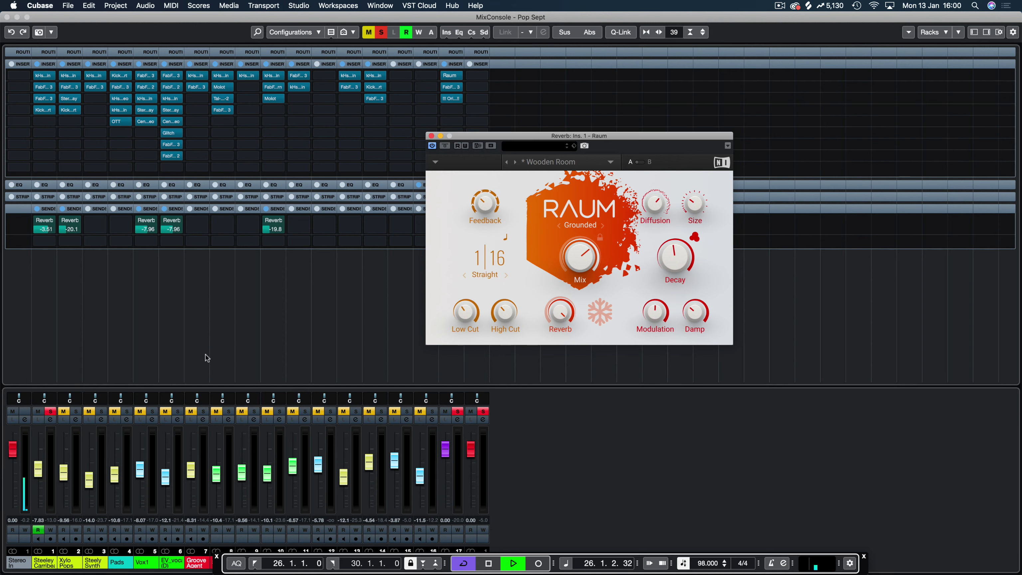
key("space")
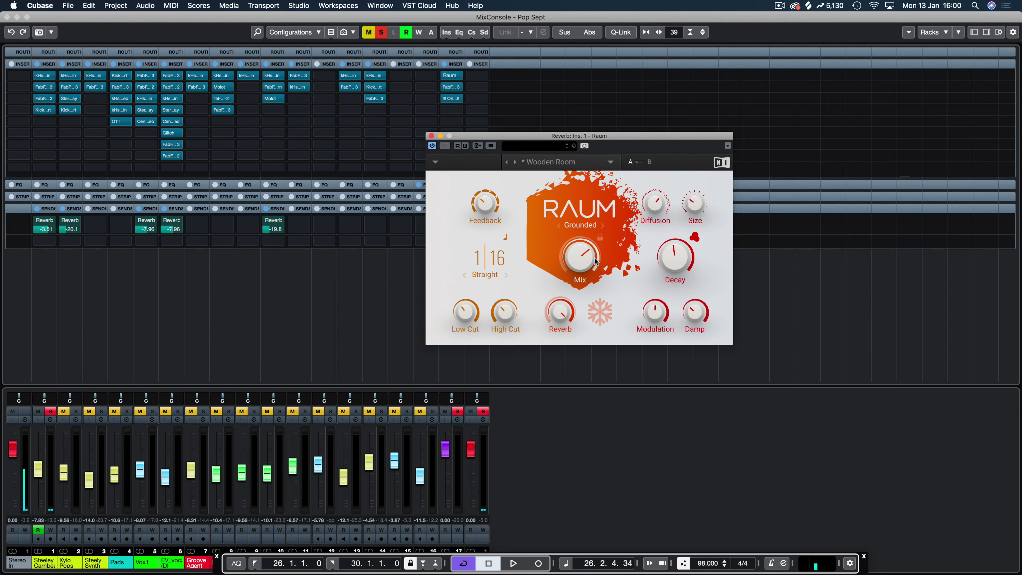
Raise Raum's Mix slightly and audition it on the soloed channel.
mouse_move(585, 252)
left_click_drag(586, 253, 586, 247)
key("space")
key("space")
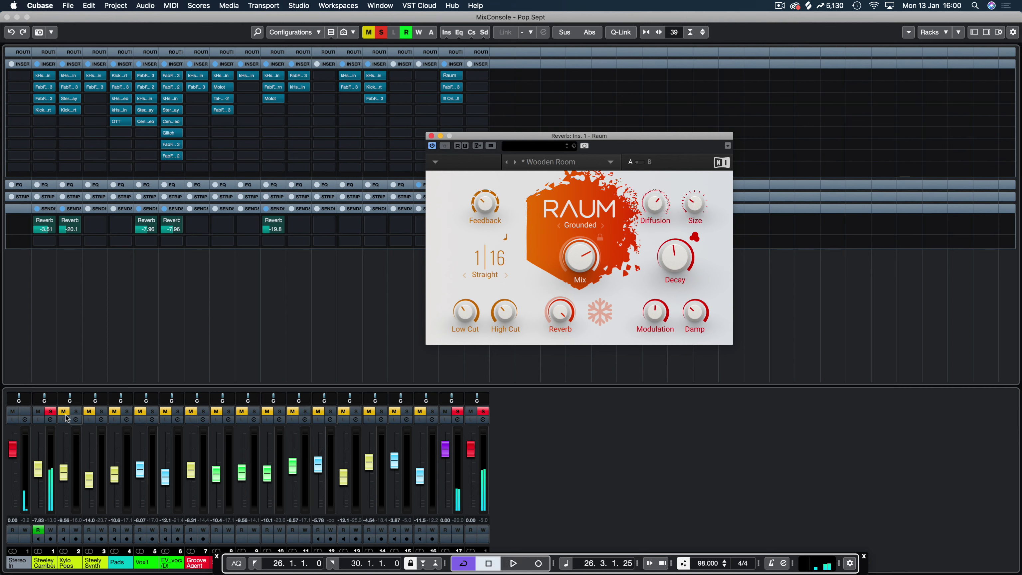
Clear the solo and play the full mix, toggling Raum's bypass to judge the longer, wetter reverb.
left_click(211, 354)
key("alt+s")
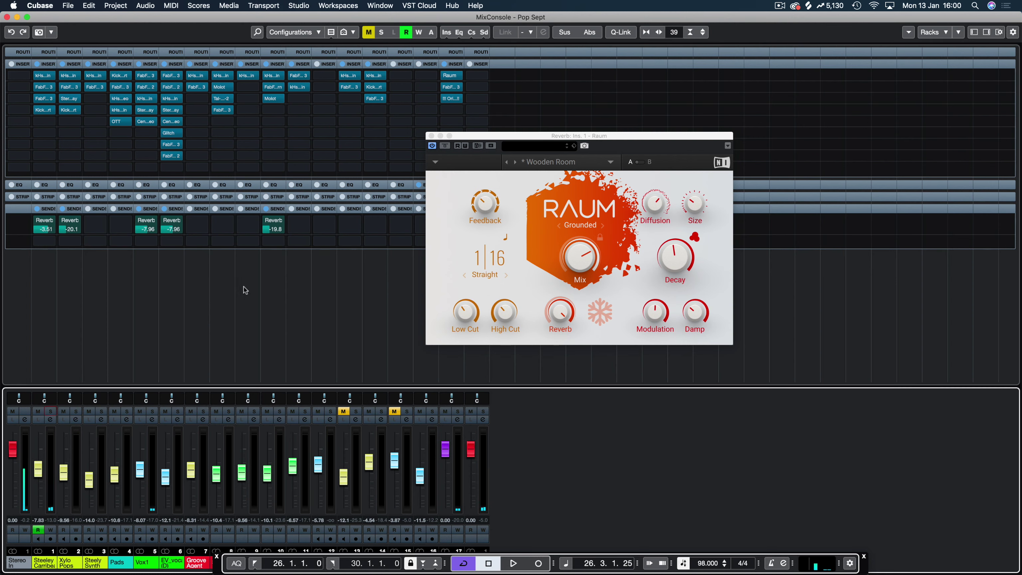
key("space")
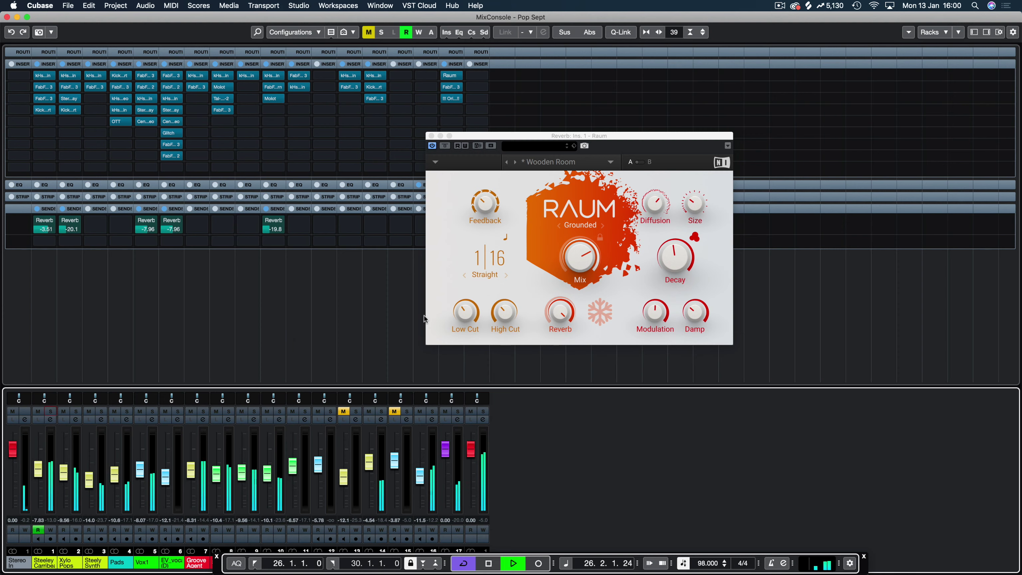
left_click(445, 146)
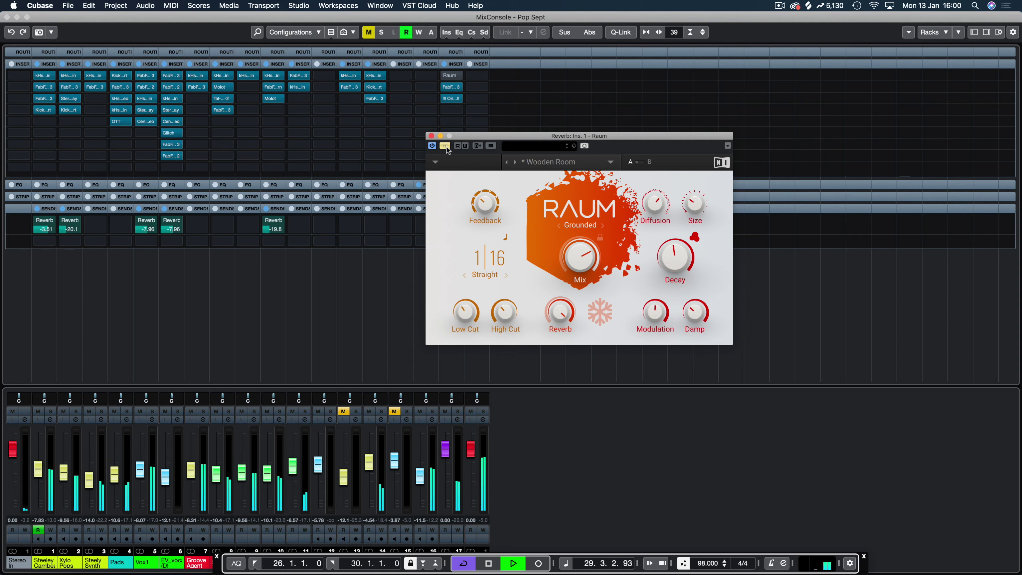
left_click(445, 146)
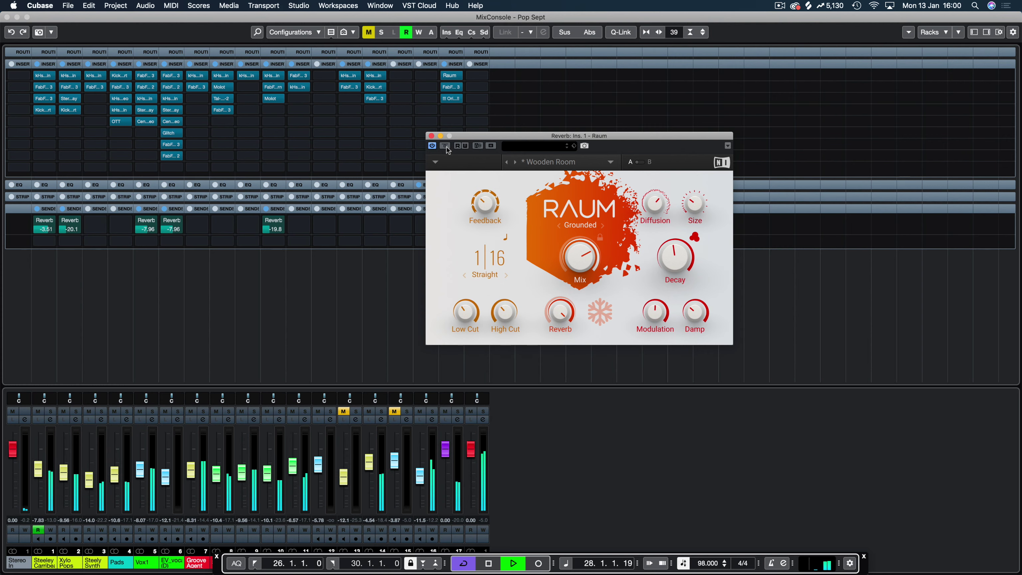
key("space")
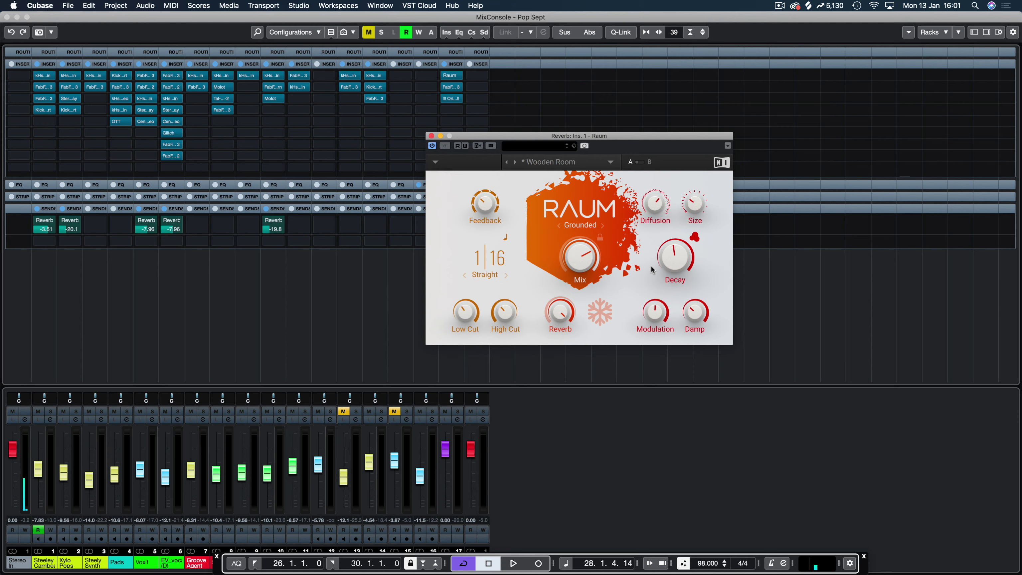
Move the Raum window closer to the centre of the console, over the send racks.
left_click(656, 142)
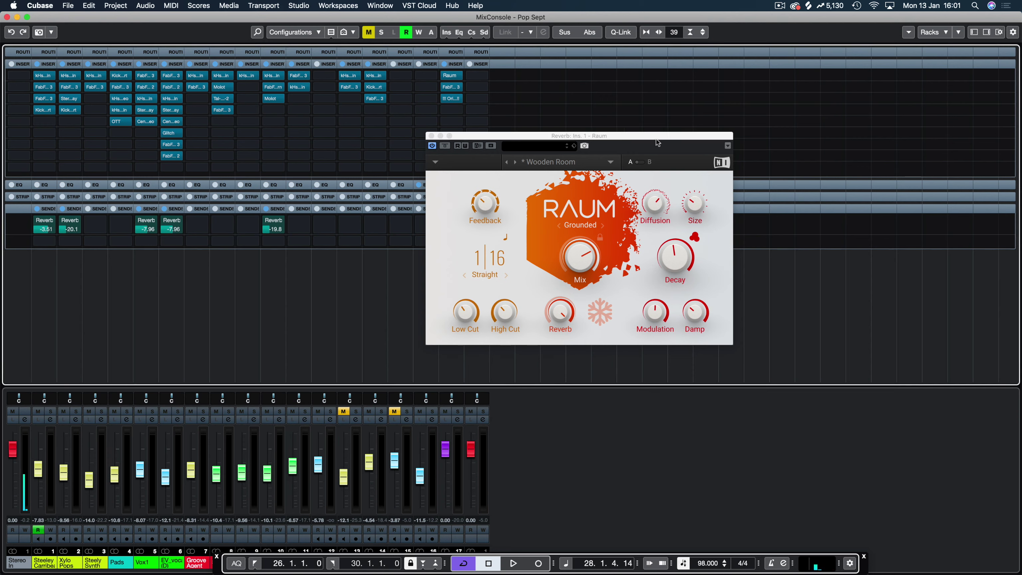
left_click_drag(609, 140, 501, 191)
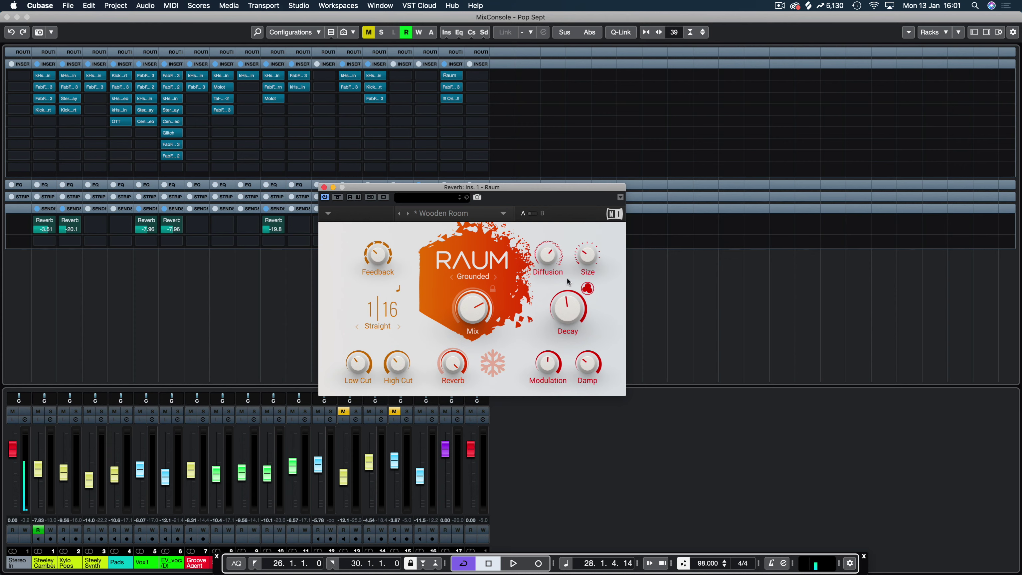
Review Raum's reverb type choices, keep Grounded, and move the Raum window clear of the channel send racks.
left_click(472, 278)
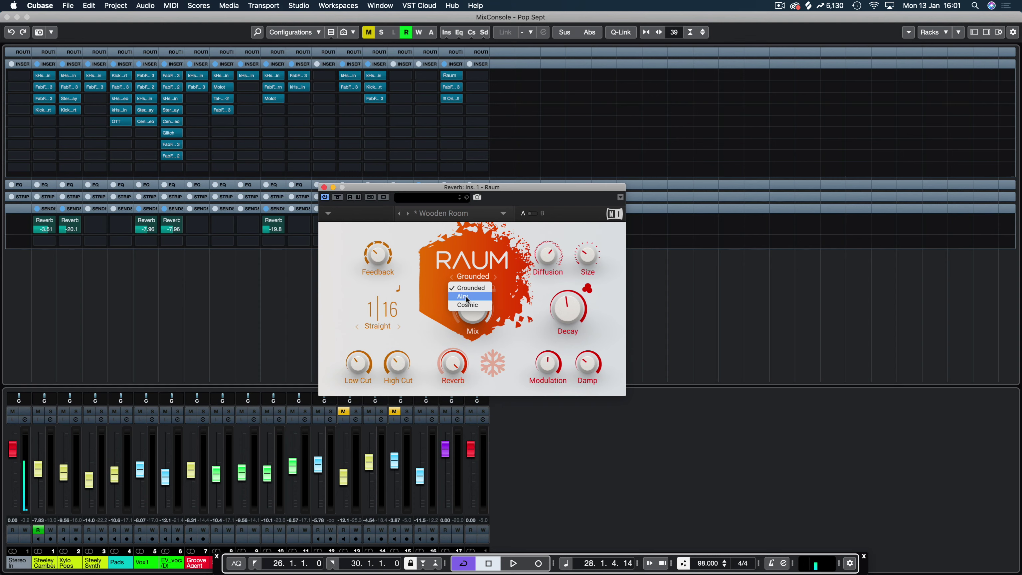
left_click(554, 188)
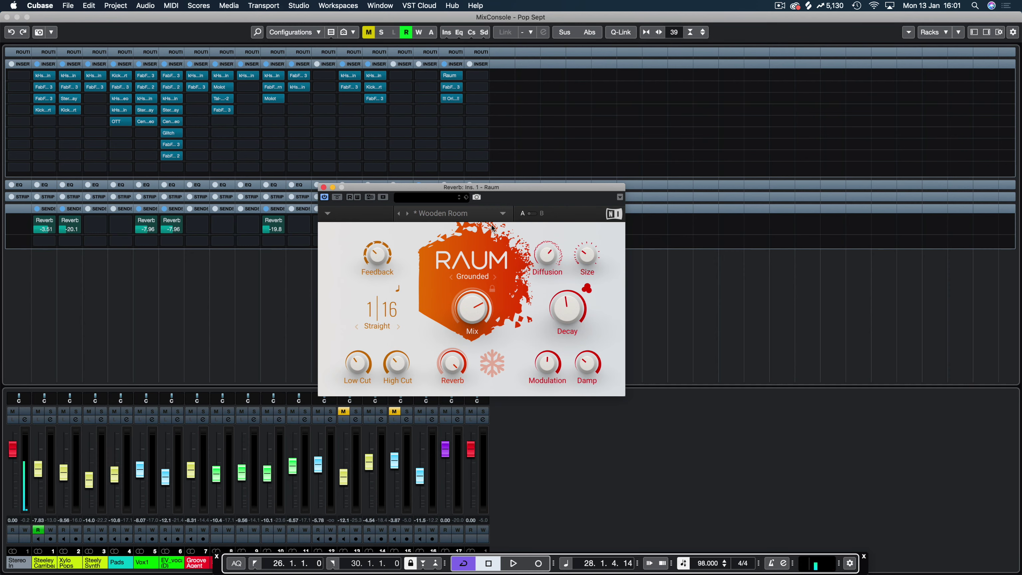
left_click_drag(406, 187, 619, 221)
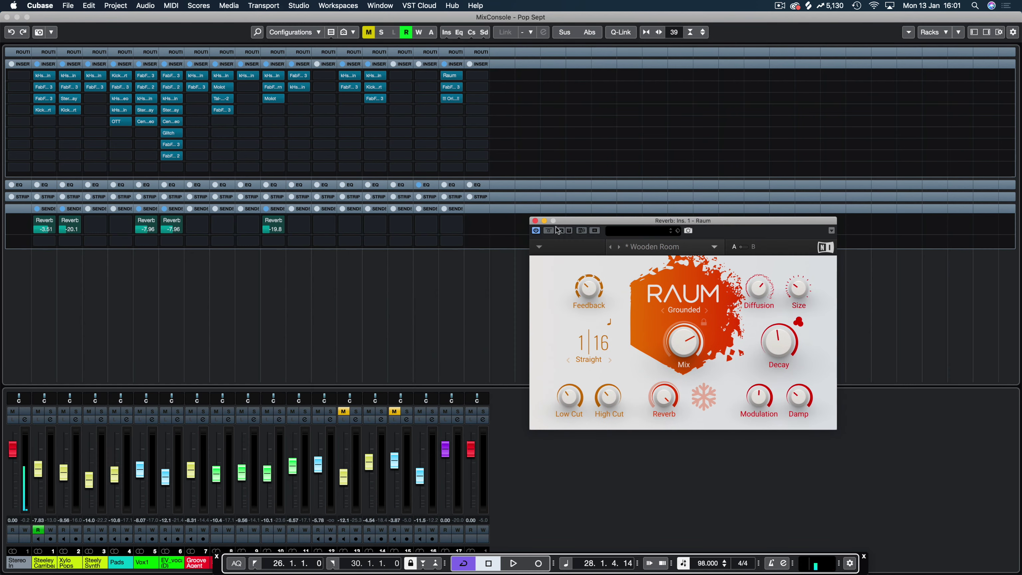
Solo channel 10 to audition its Reverb send, and clear the solo.
mouse_move(271, 226)
left_click(279, 412)
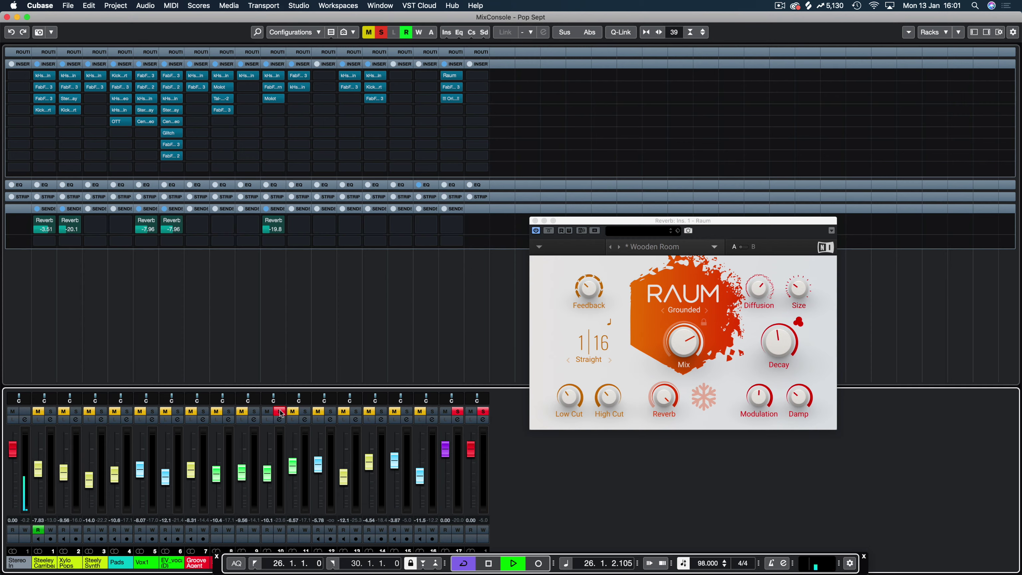
left_click(280, 412)
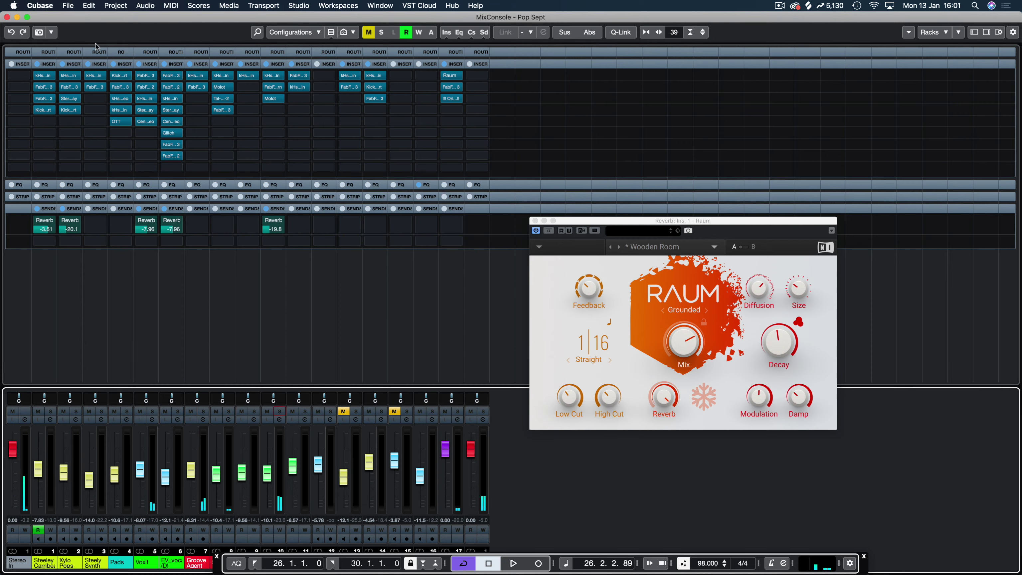
Close the MixConsole, reopen it to review the channels' Reverb sends, and return to the project window.
left_click(8, 18)
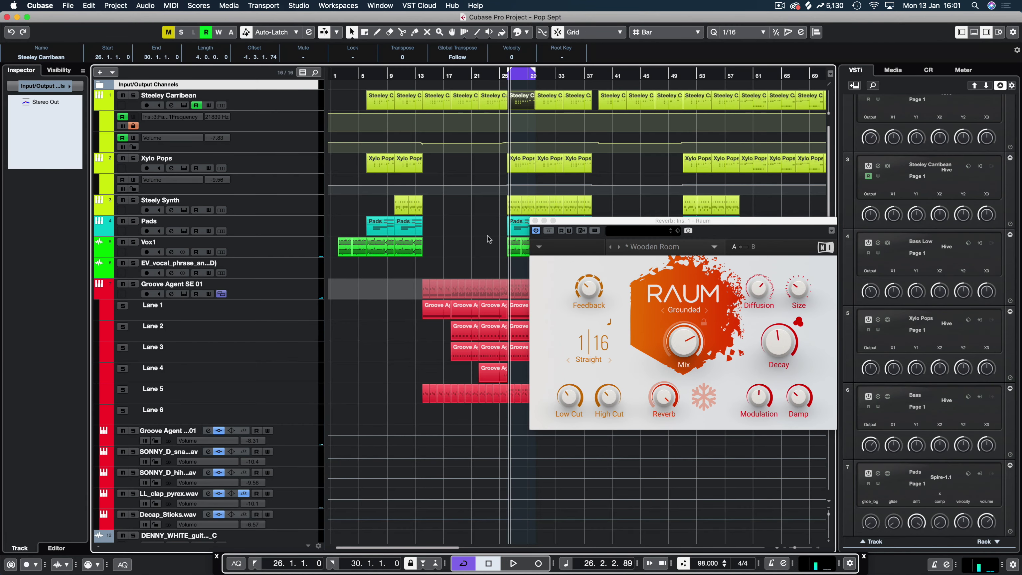
key("F3")
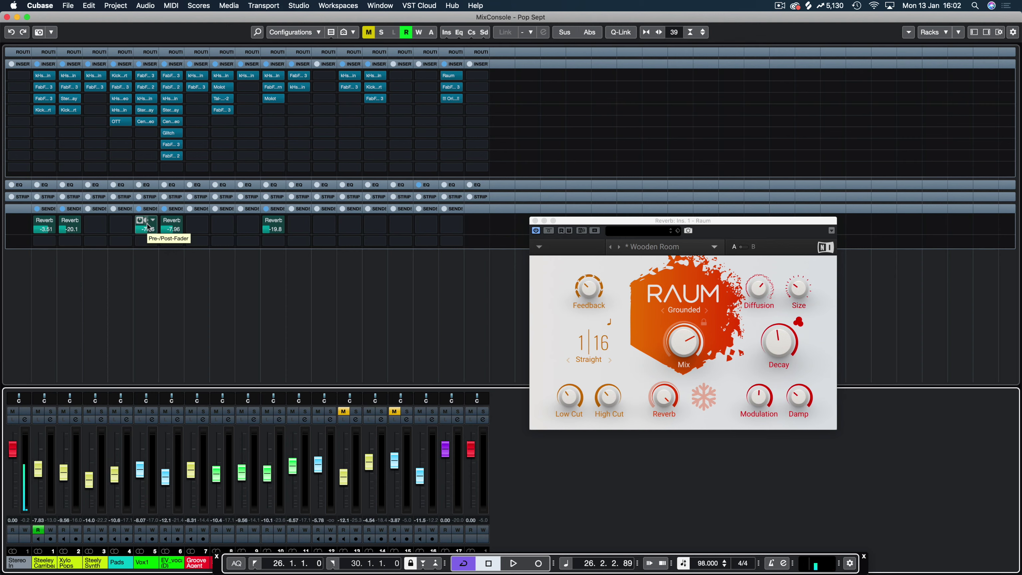
left_click(7, 17)
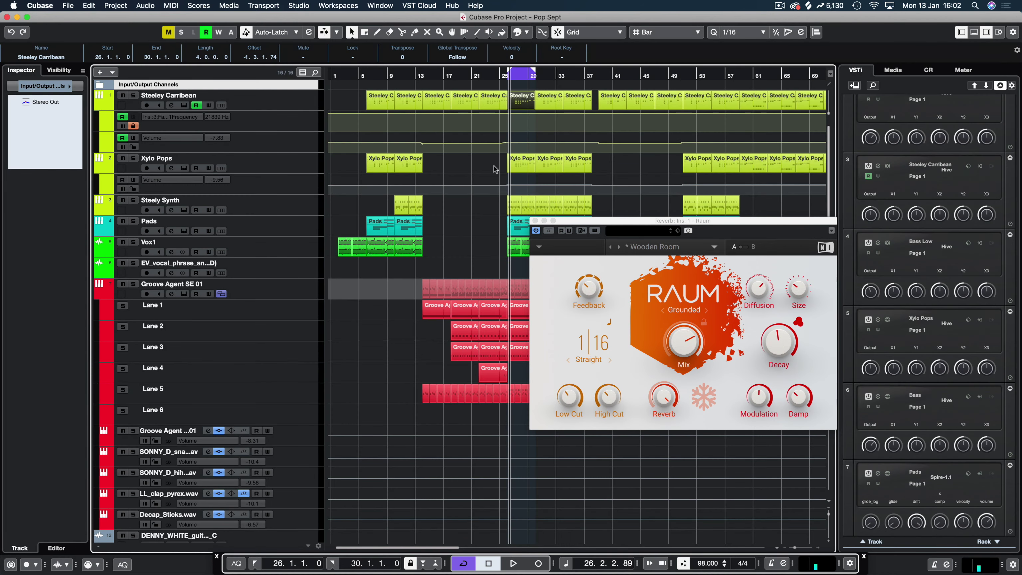
key("space")
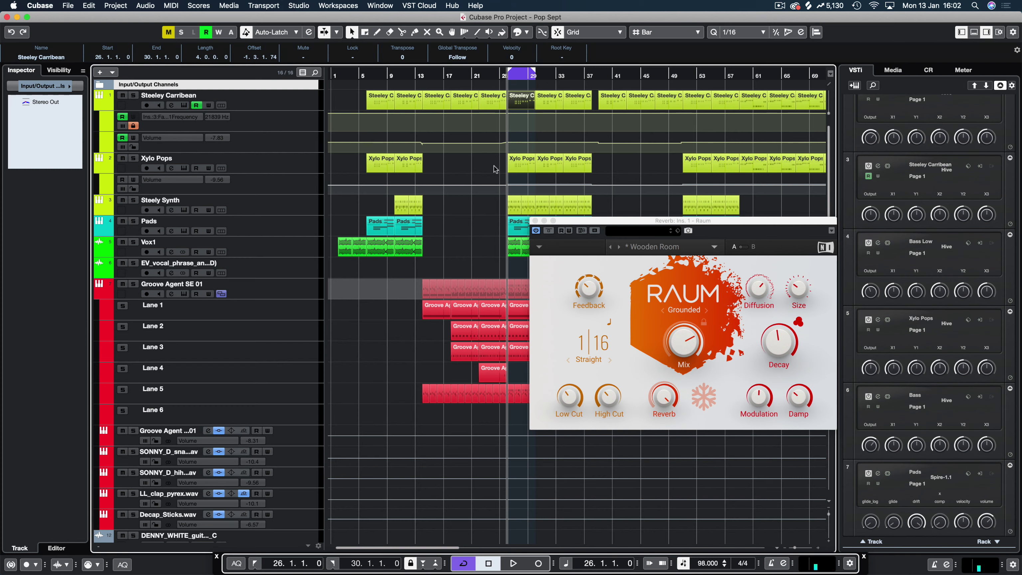
Move the Raum window closer to the middle of the arrangement and play the loop with Steeley Carribean soloed.
left_click_drag(693, 220, 536, 209)
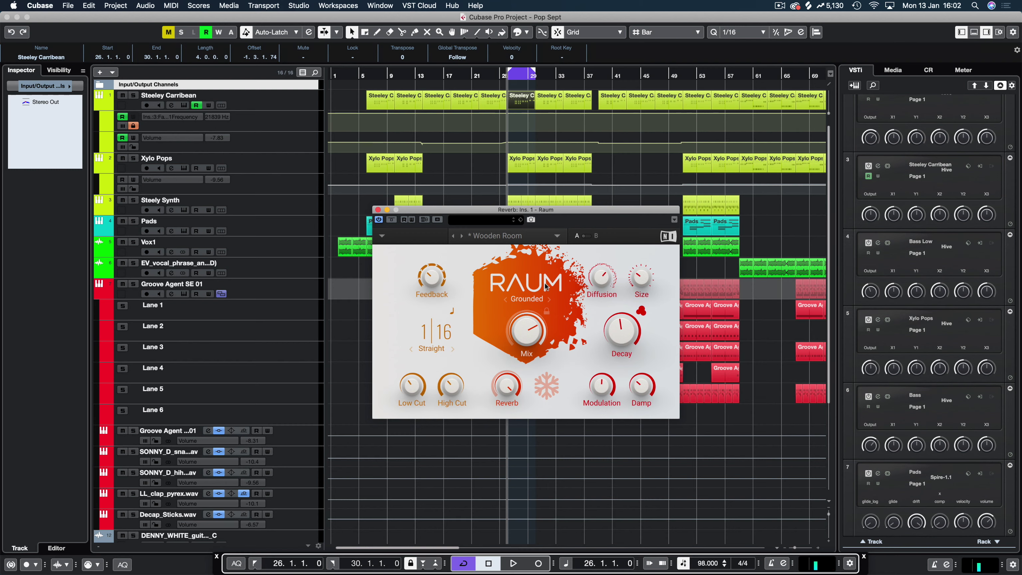
mouse_move(606, 281)
mouse_move(537, 328)
mouse_move(430, 277)
key("space")
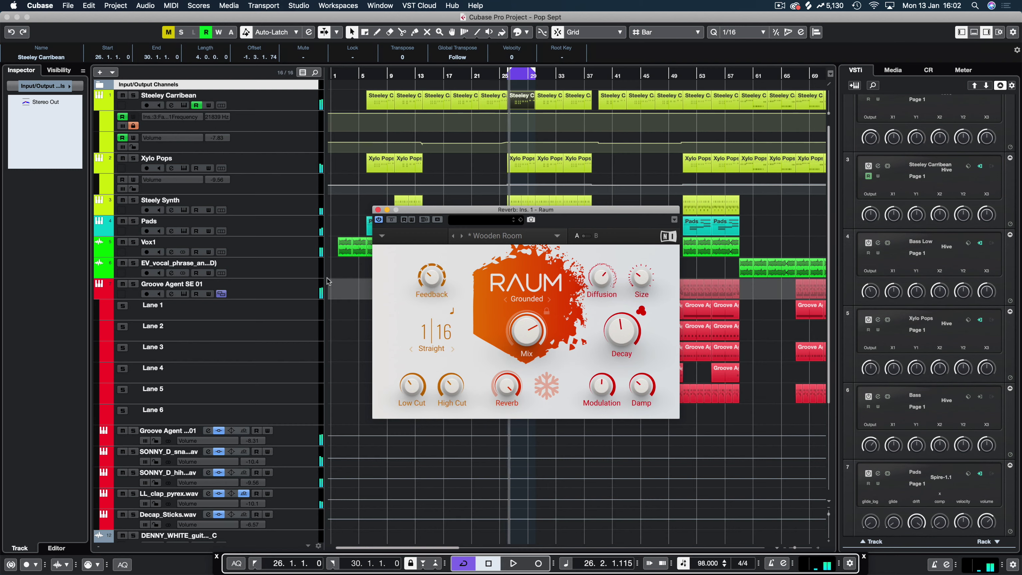
left_click(133, 96)
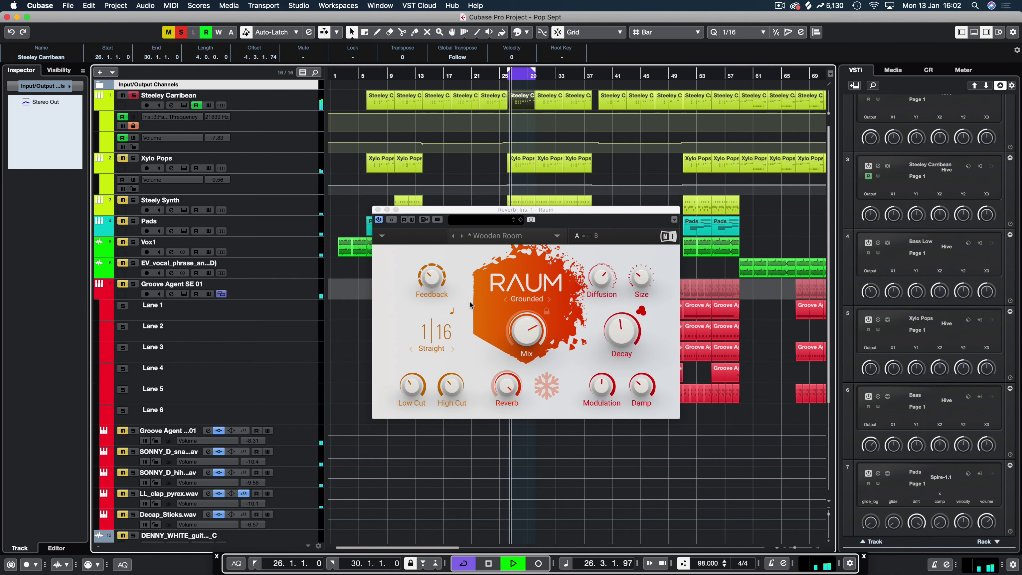
Audition Raum's Feedback at 88 % on the soloed Steeley Carribean track and settle on 45.5 %.
left_click_drag(430, 277, 430, 234)
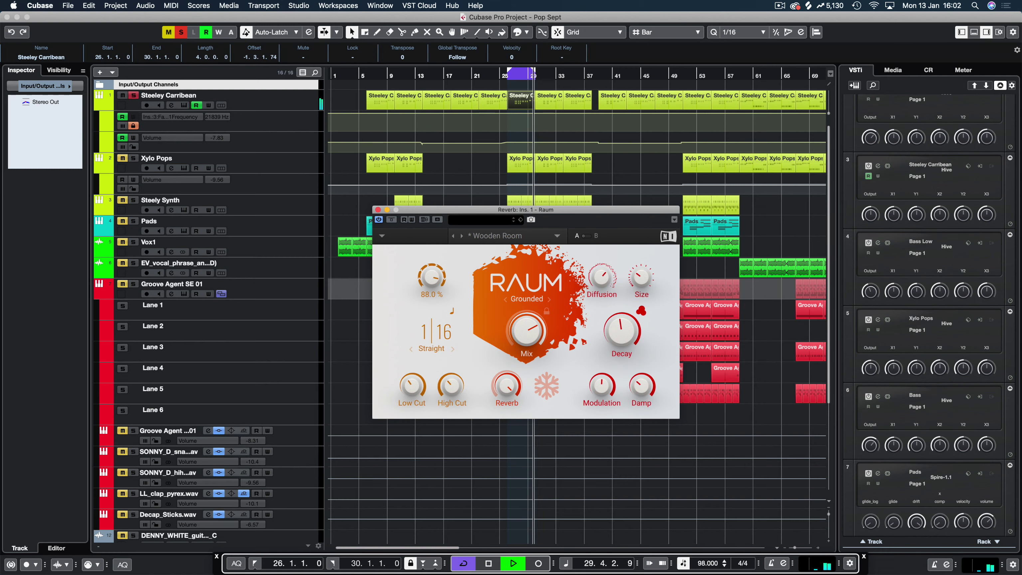
key("space")
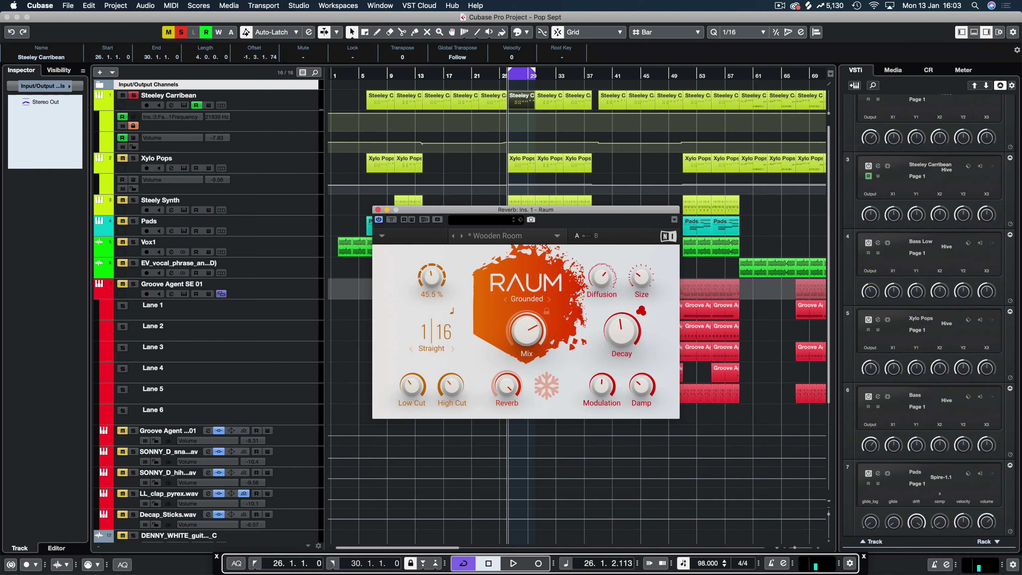
key("space")
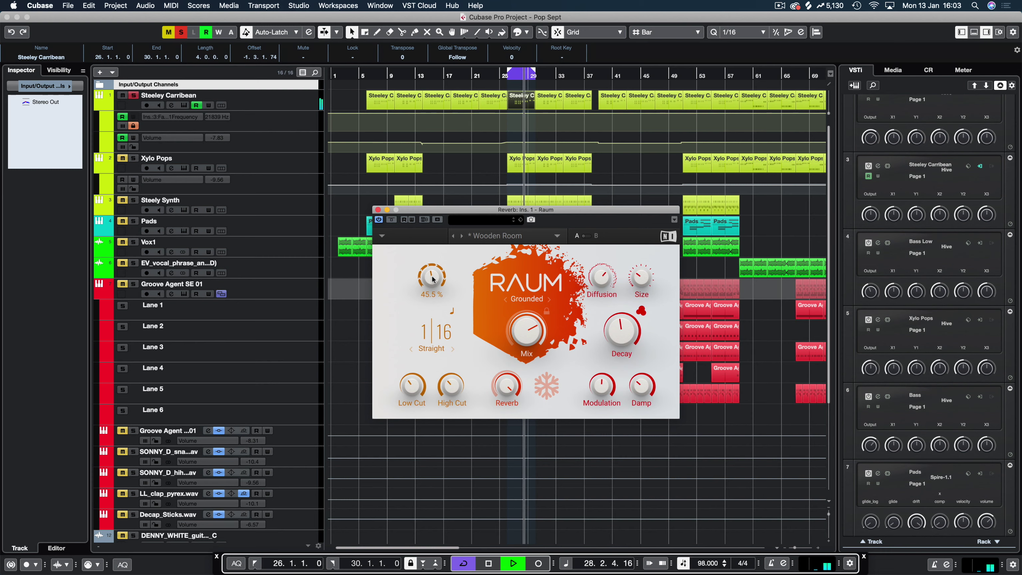
key("space")
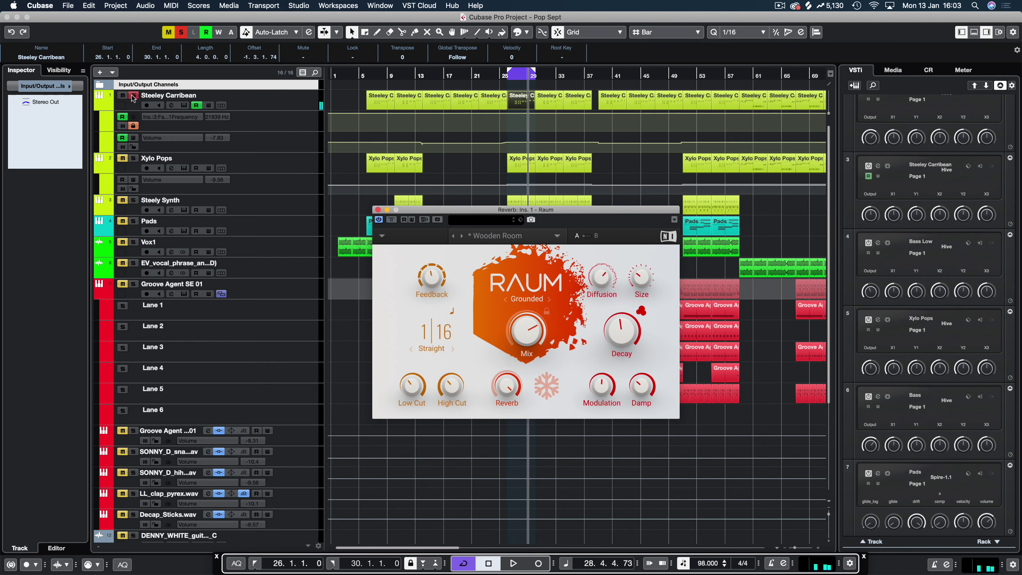
Clear the Steeley Carribean solo, play the full mix with Raum bypassed and active, and close the Raum window.
left_click(133, 96)
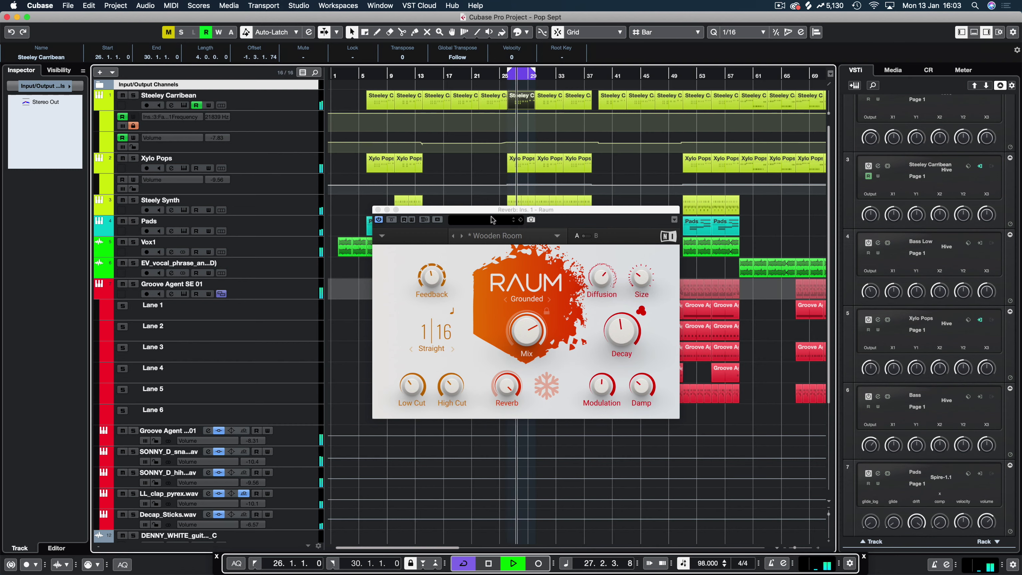
left_click(391, 220)
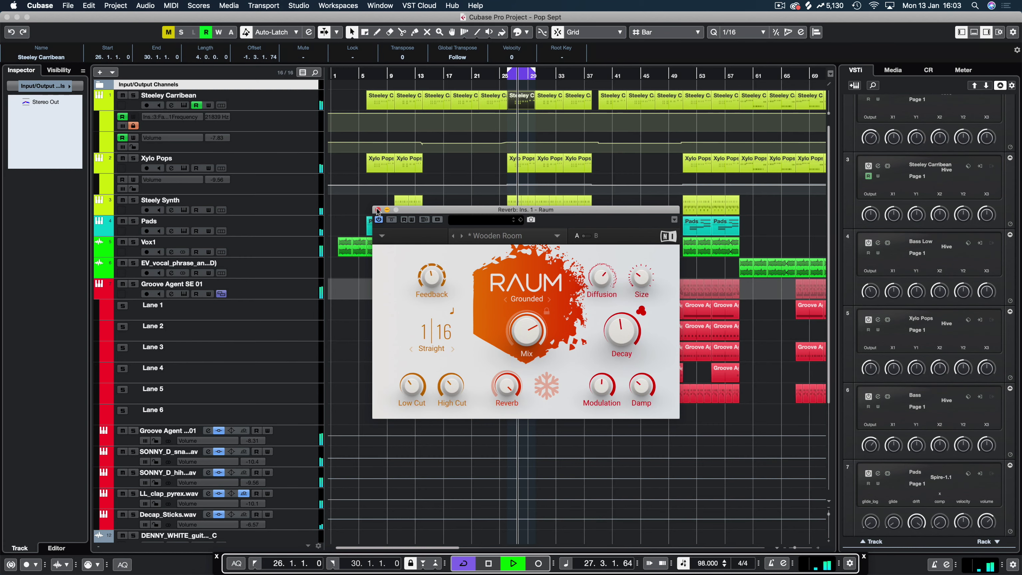
key("space")
left_click(377, 210)
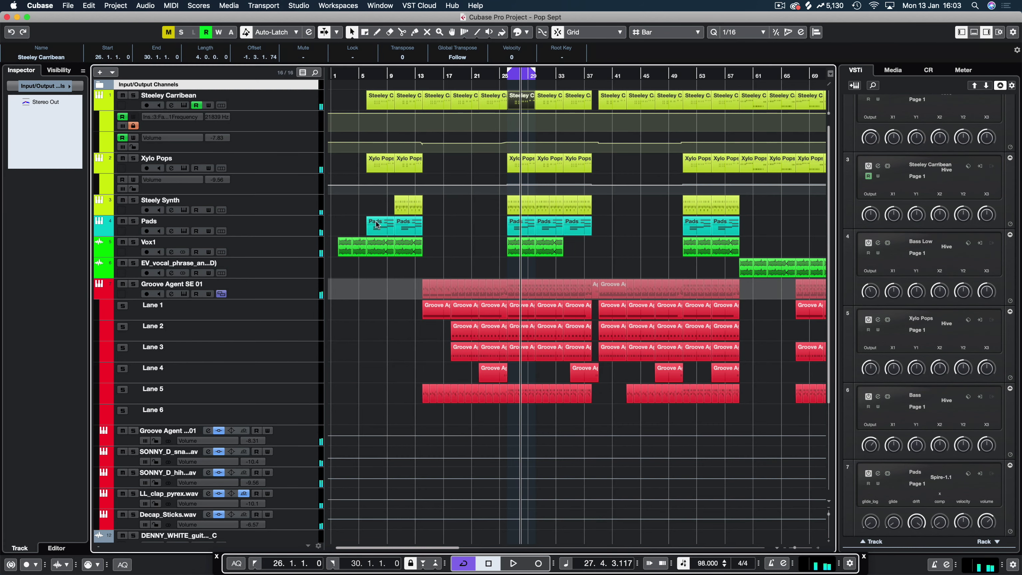
Solo the Steeley Carribean track, audition it from bar 26, and return to the loop start.
left_click(135, 96)
key("space")
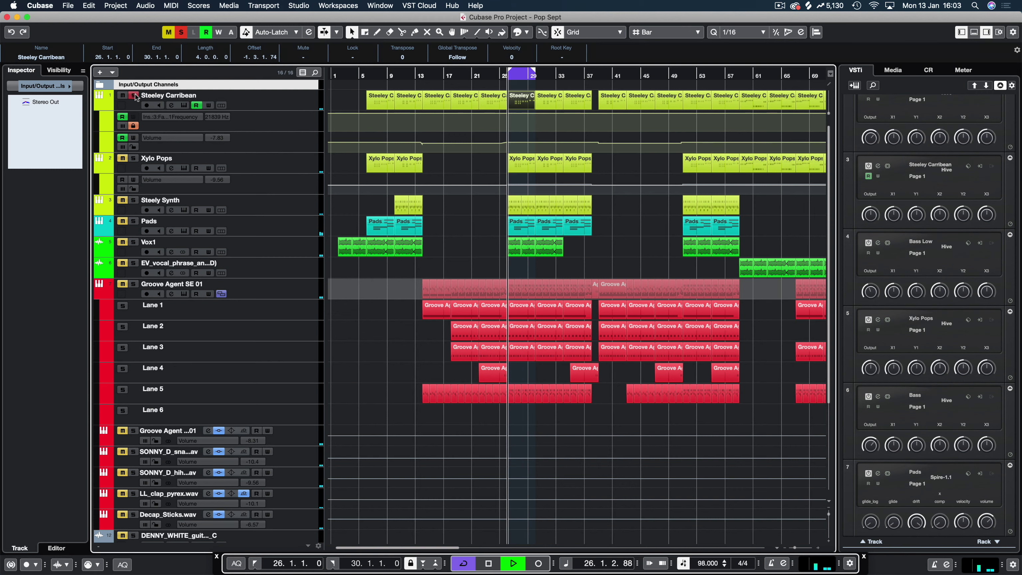
key("space")
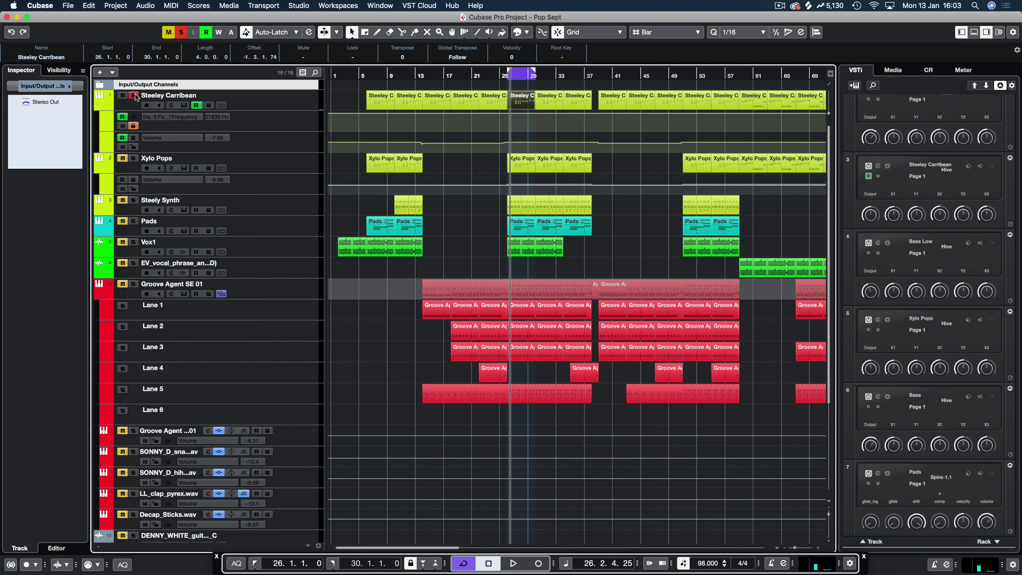
key("space")
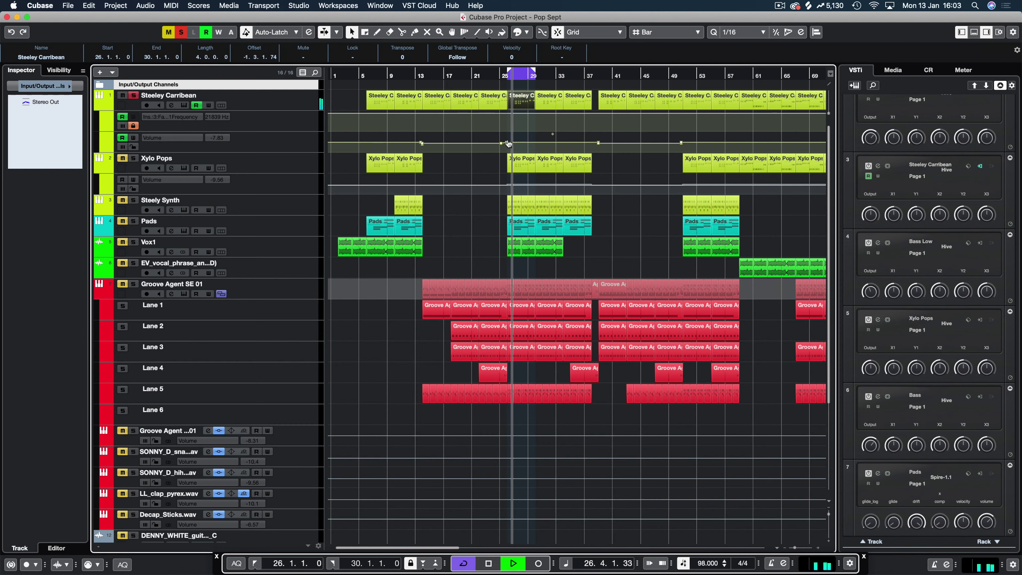
key("space")
key("KP_1")
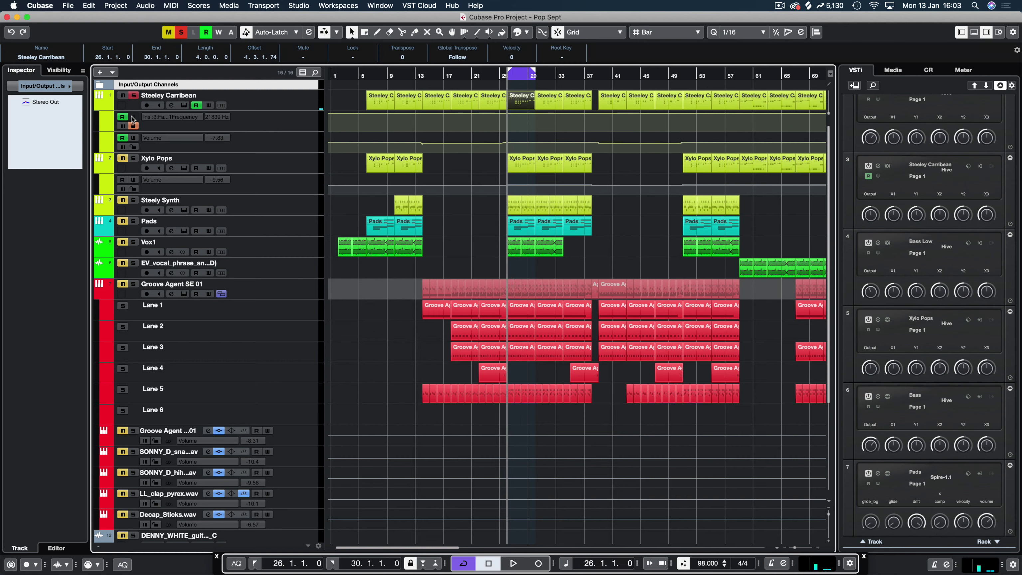
Solo Xylo Pops alongside Steeley Carribean and audition both tracks together from bar 26.
left_click(133, 159)
key("space")
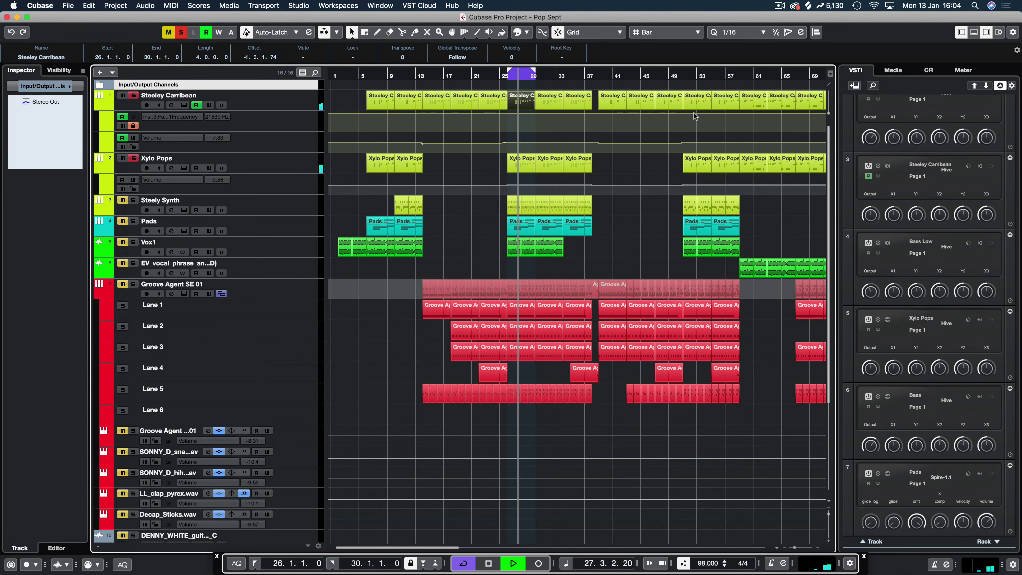
key("f")
scroll(672, 136, "right", 5)
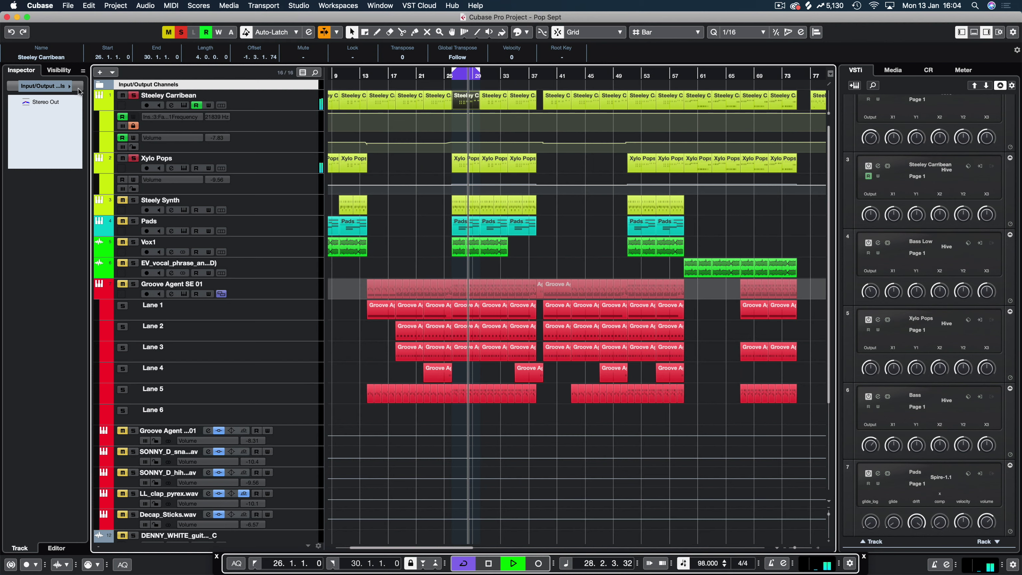
key("space")
Deactivate all solos and play the full mix from bar 38.
key("alt+s")
left_click(540, 74)
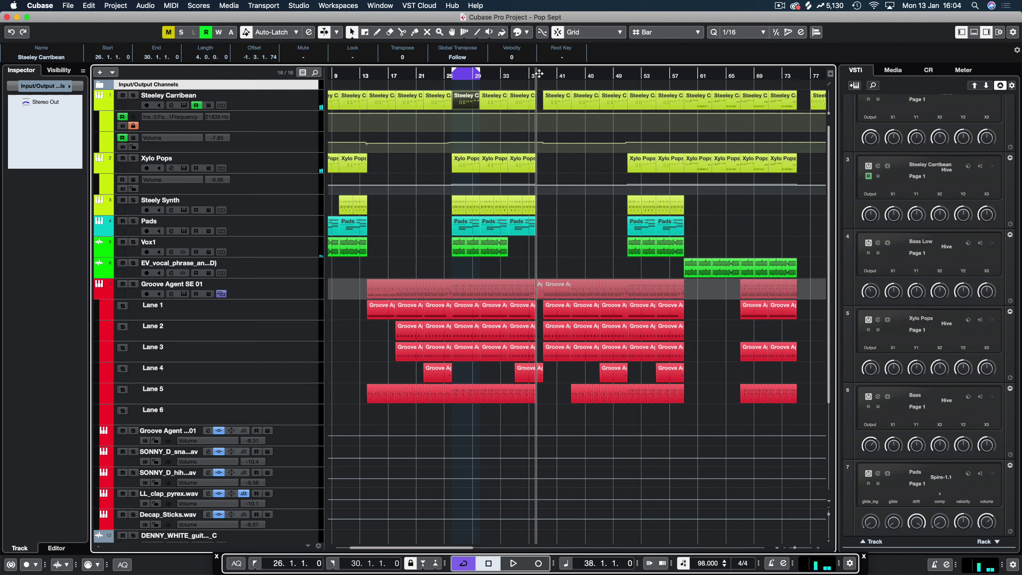
key("space")
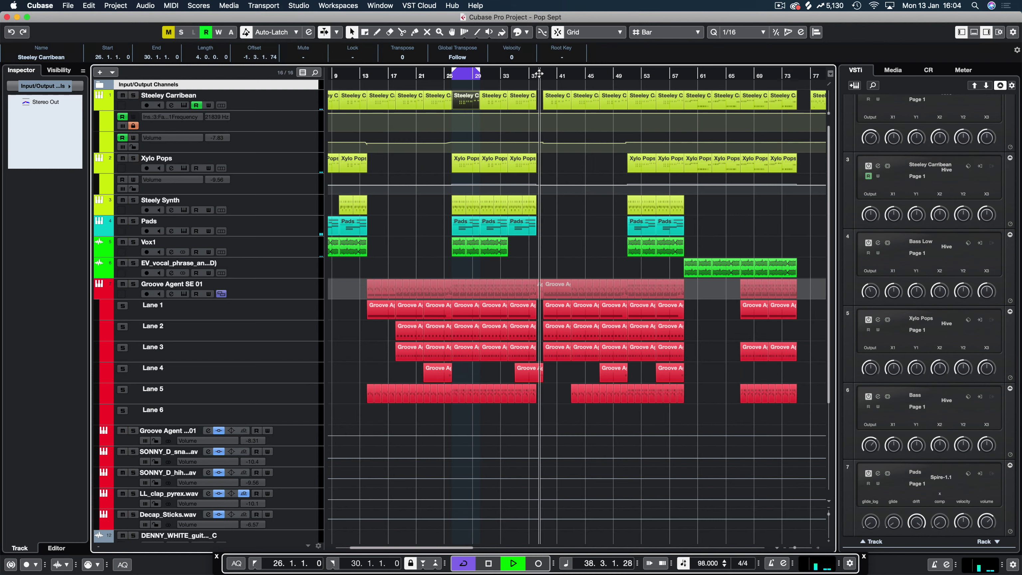